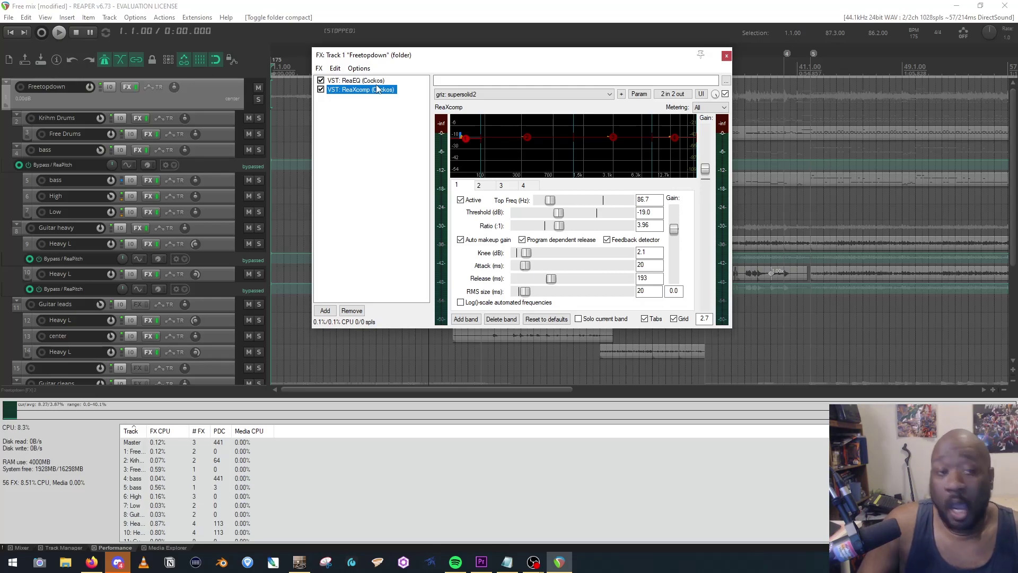
Step: View the ReaEQ settings on the Freetopdown folder track and close its effects chain
click(377, 81)
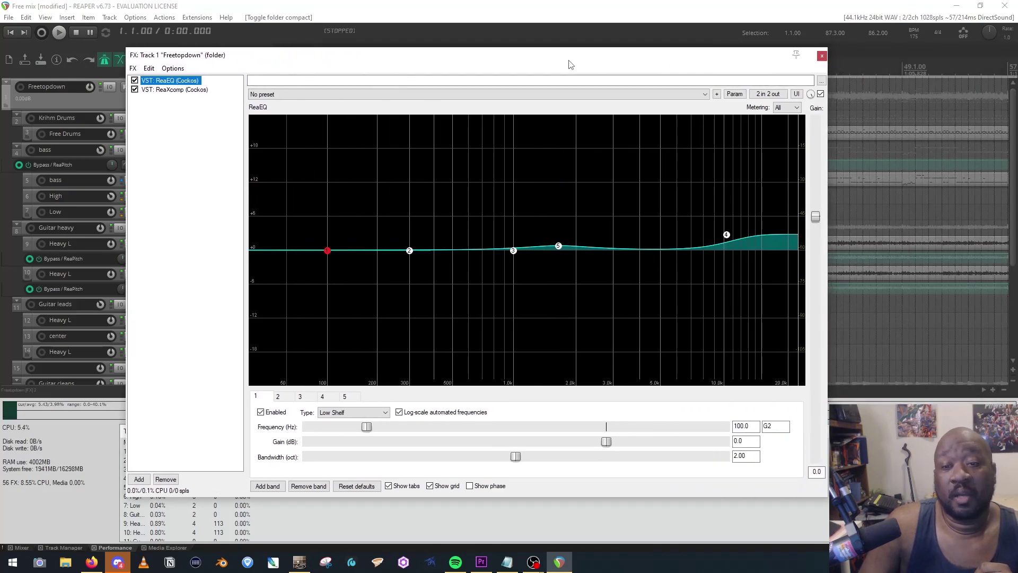
click(822, 56)
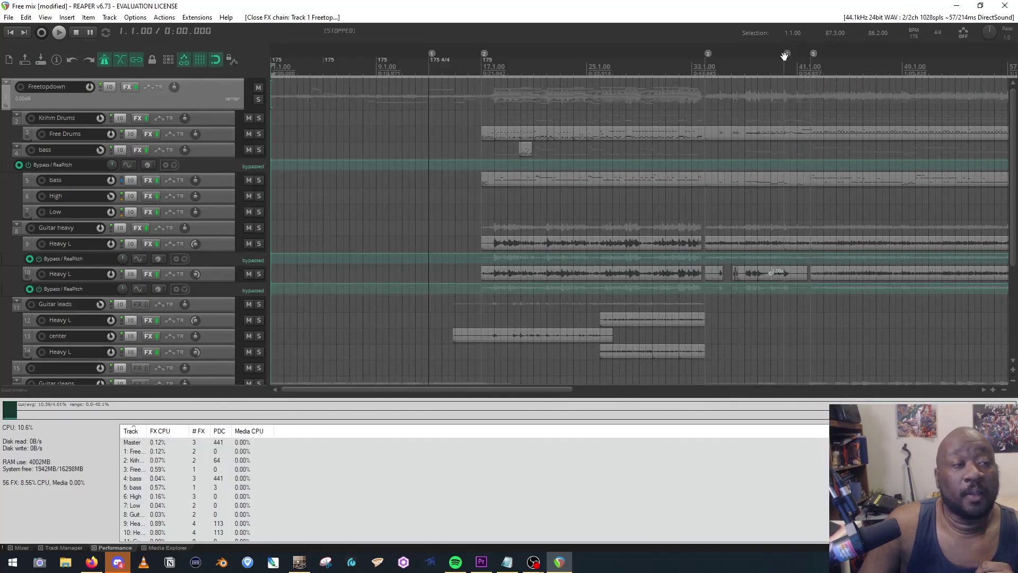
Step: In the Krihm Drums folder's effects chain, enable ReaComp, bypass H-Comp Stereo and compare the two compressors' settings
click(139, 119)
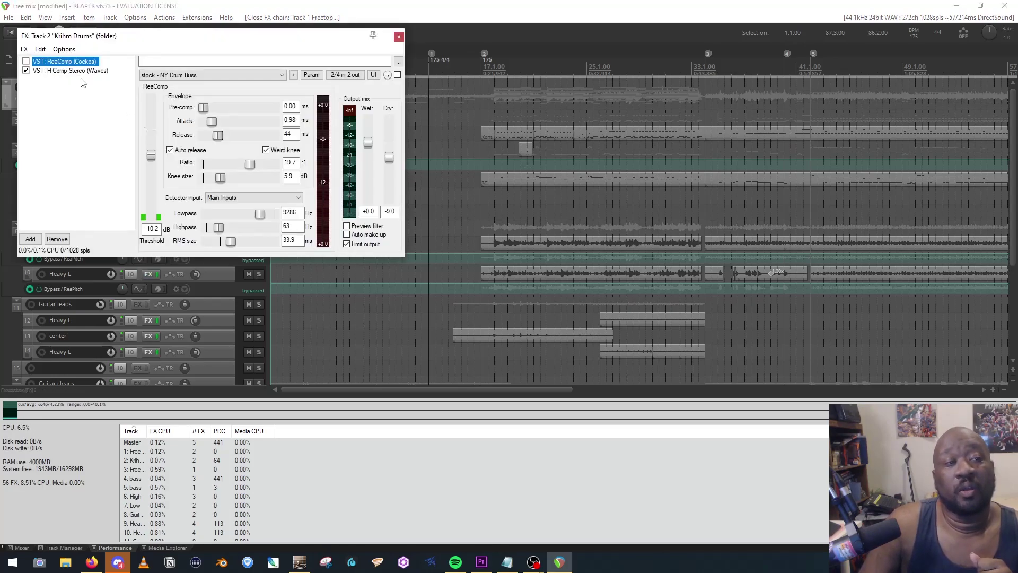
click(77, 72)
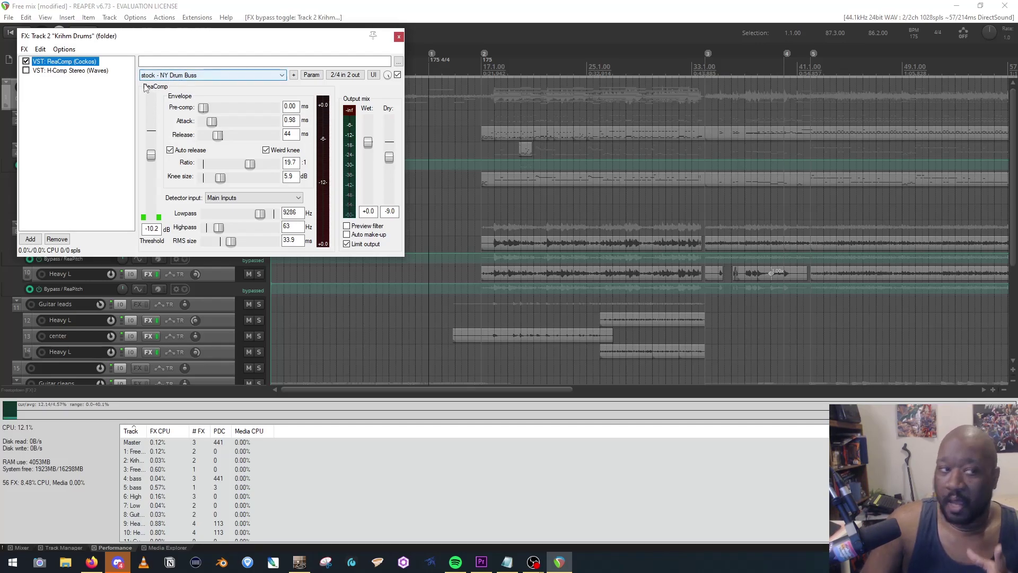
click(87, 70)
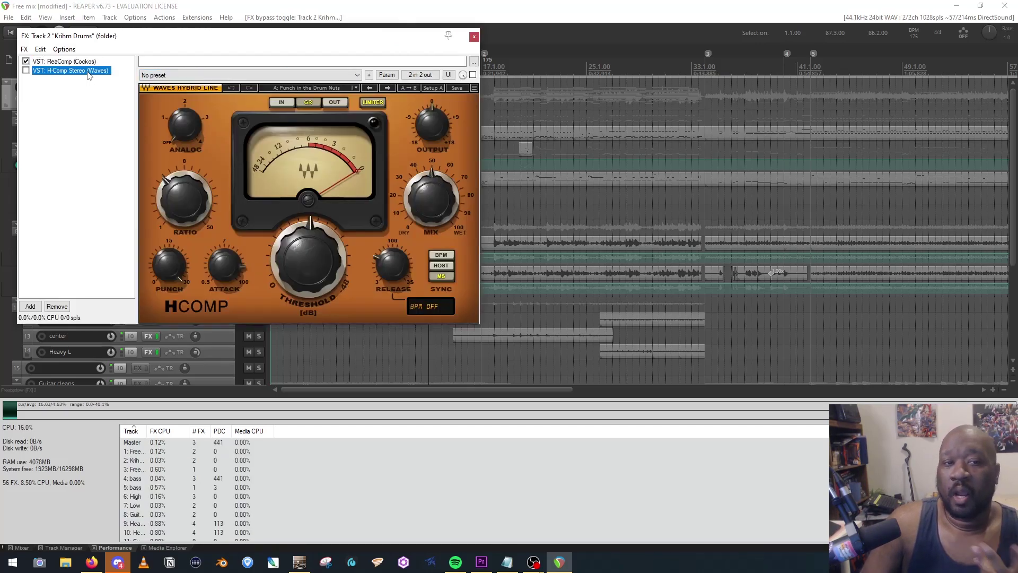
click(90, 62)
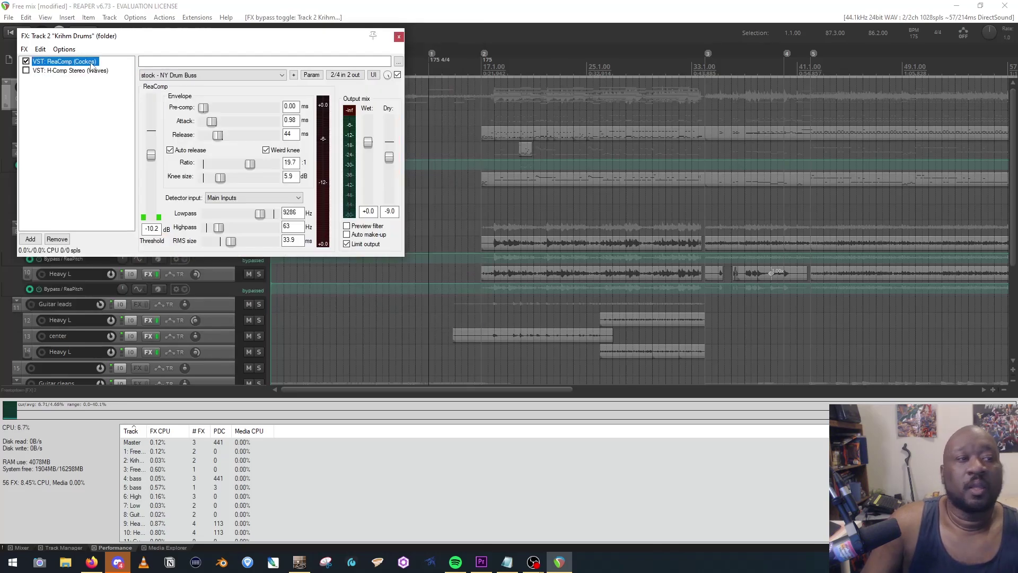
Step: Remove H-Comp Stereo from the Krihm Drums effects chain and close the chain
click(80, 71)
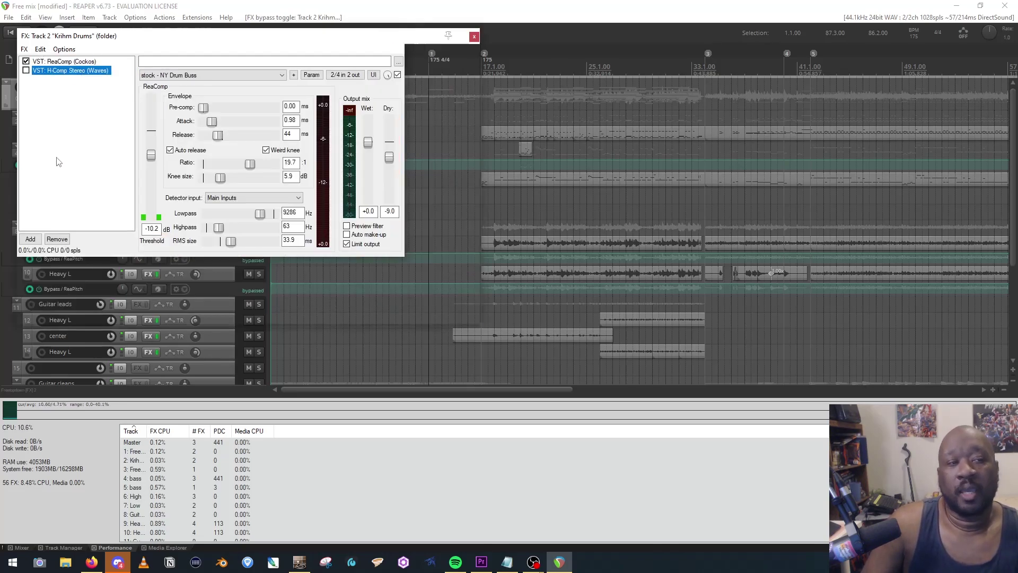
click(56, 306)
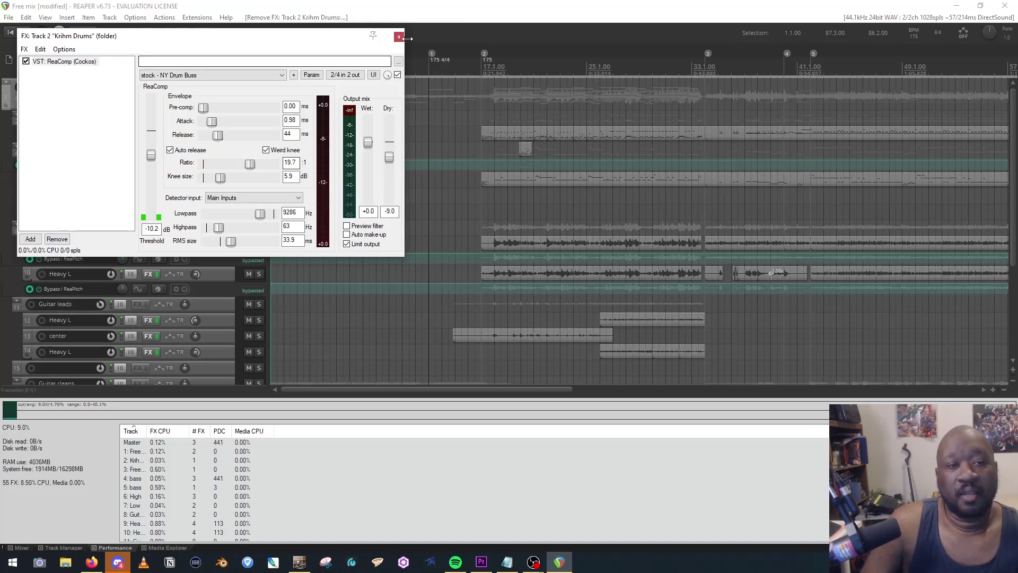
click(406, 38)
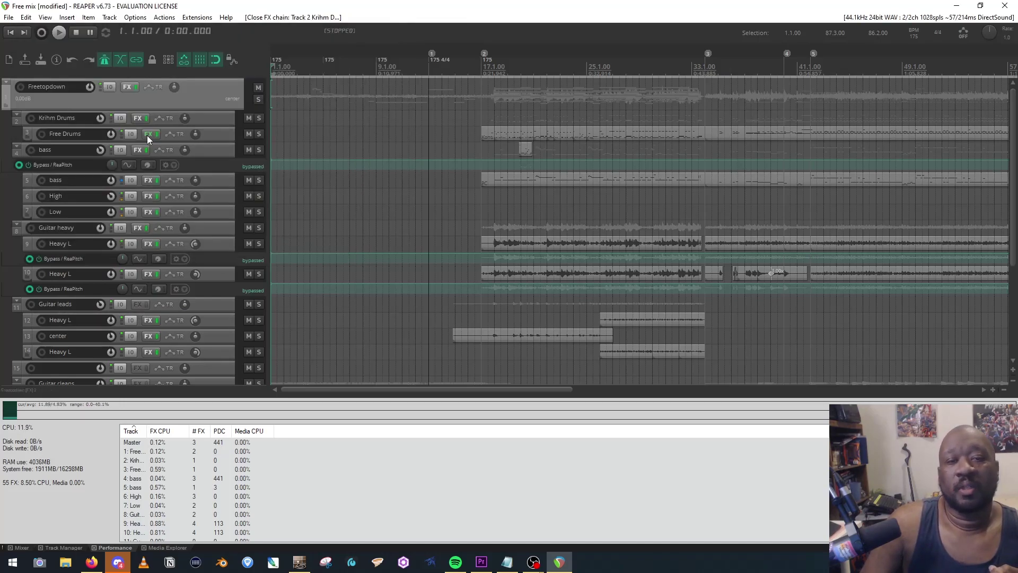
Step: Inspect the Kontakt instrument on the Free Drums track and the ReaLimit and ReaEQ settings on the bass folder
click(150, 135)
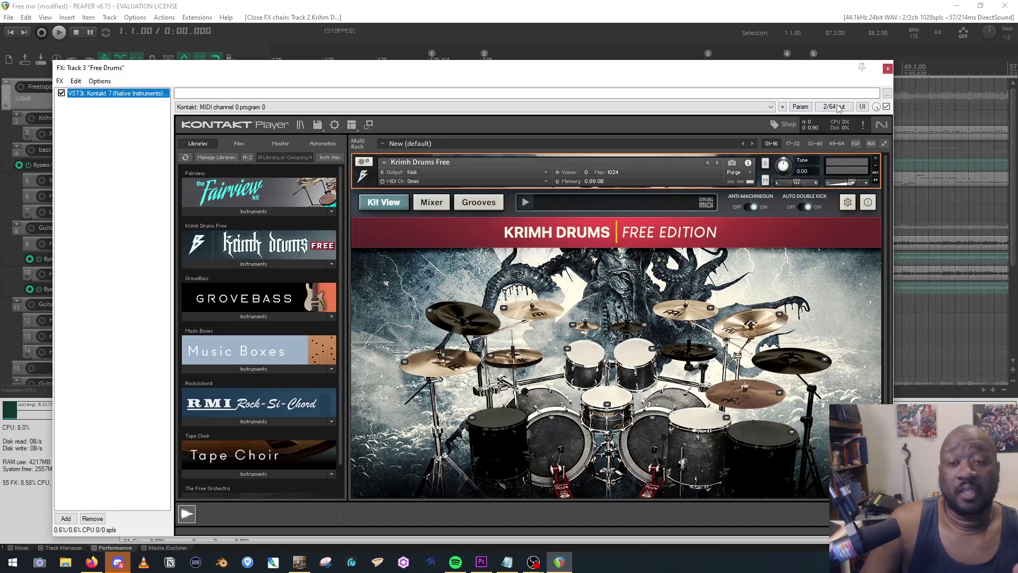
click(887, 69)
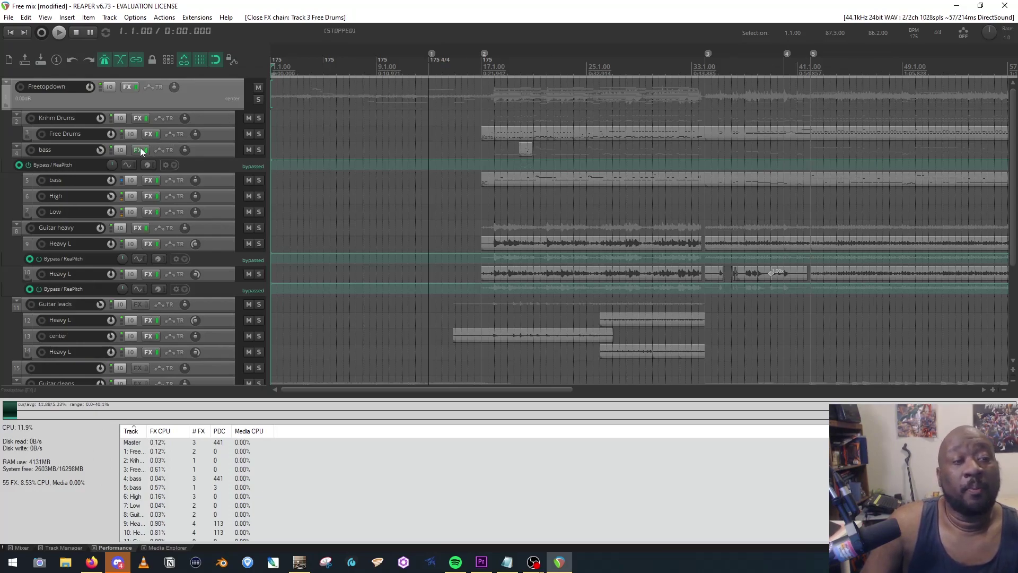
mouse_move(140, 151)
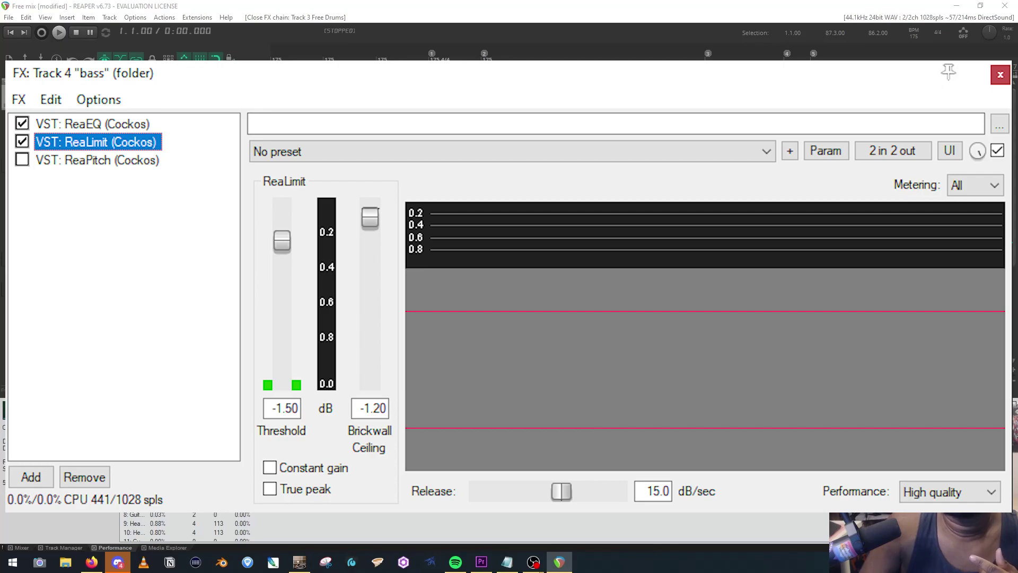
click(93, 123)
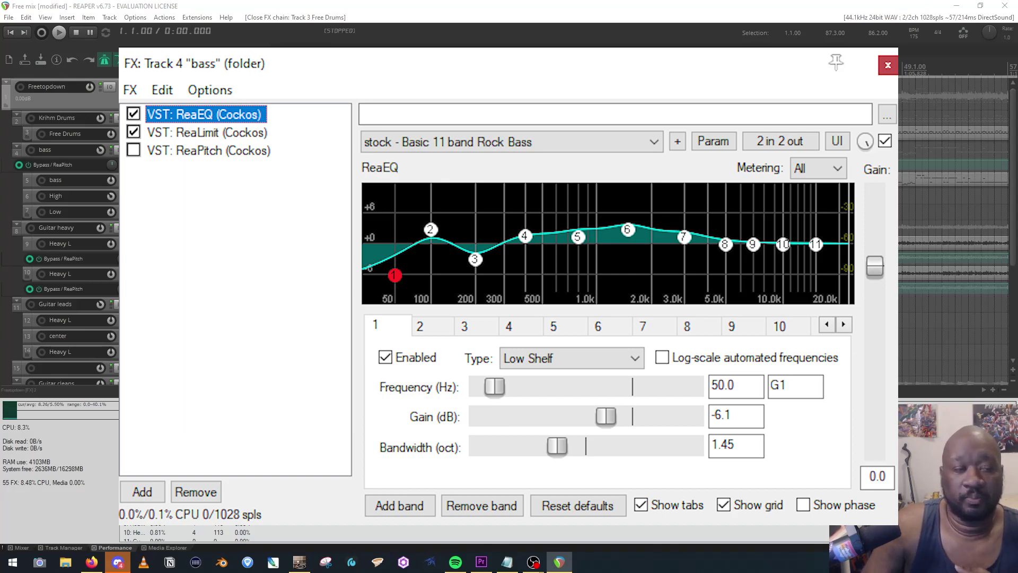
key(Escape)
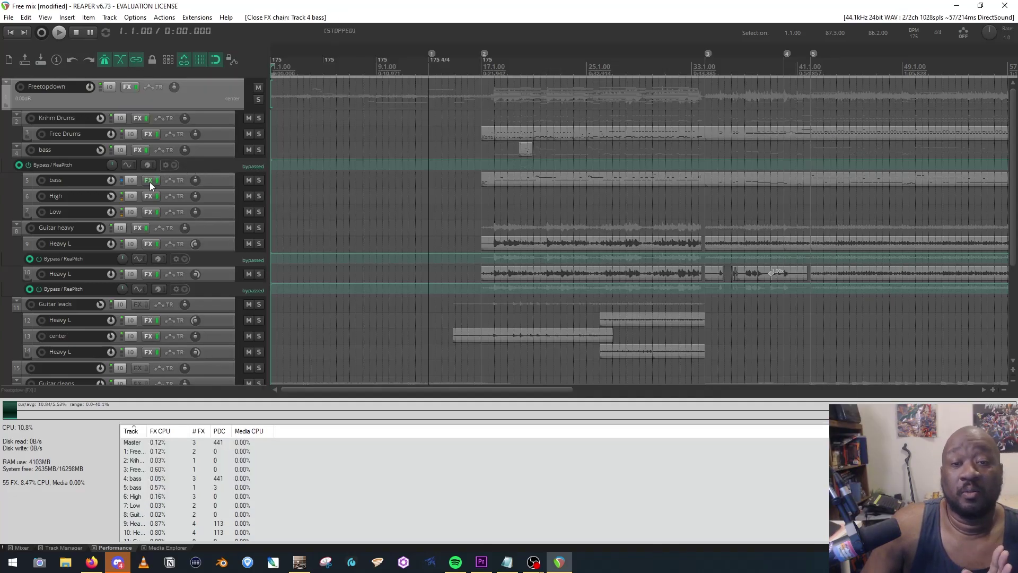
Step: Review MODO BASS 2 on the bass track: model, play style, control and string settings, and the fretboard's lowest string
click(150, 182)
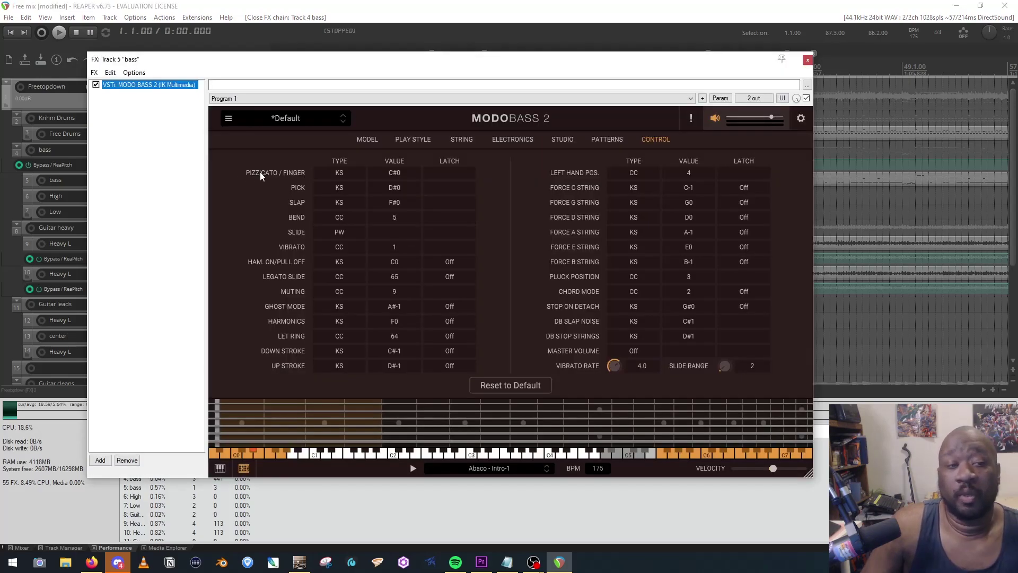
click(377, 140)
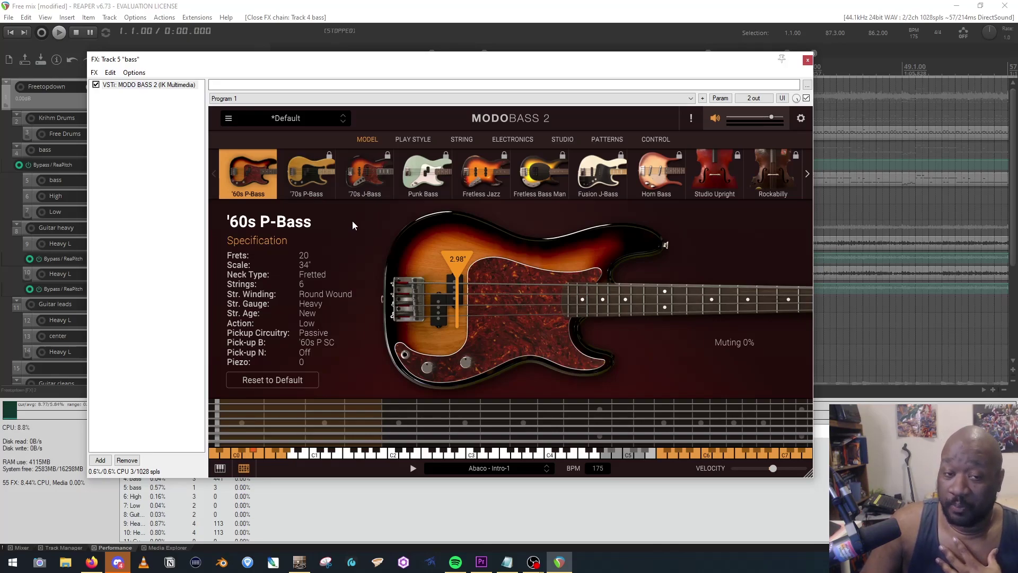
click(407, 139)
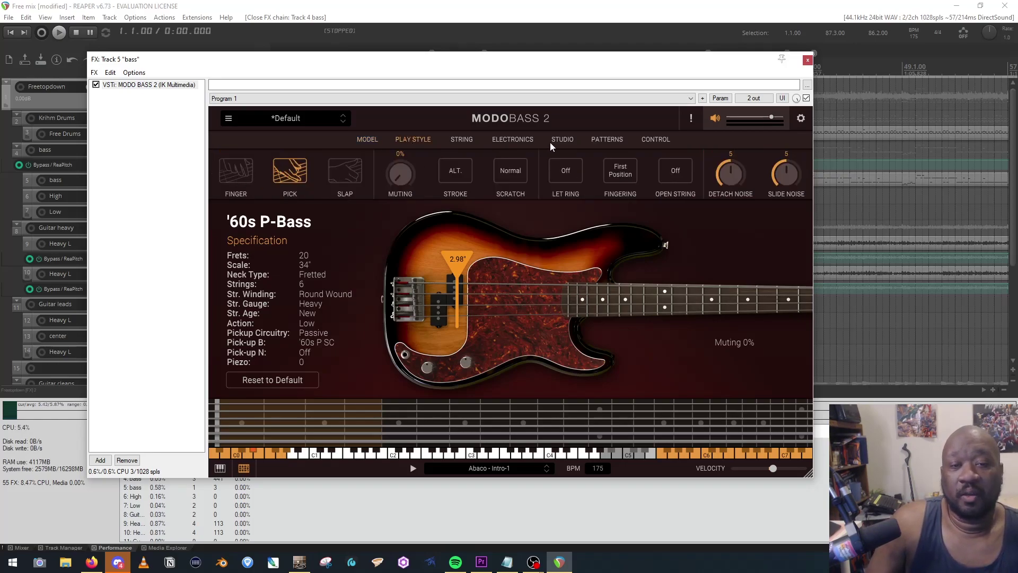
click(658, 140)
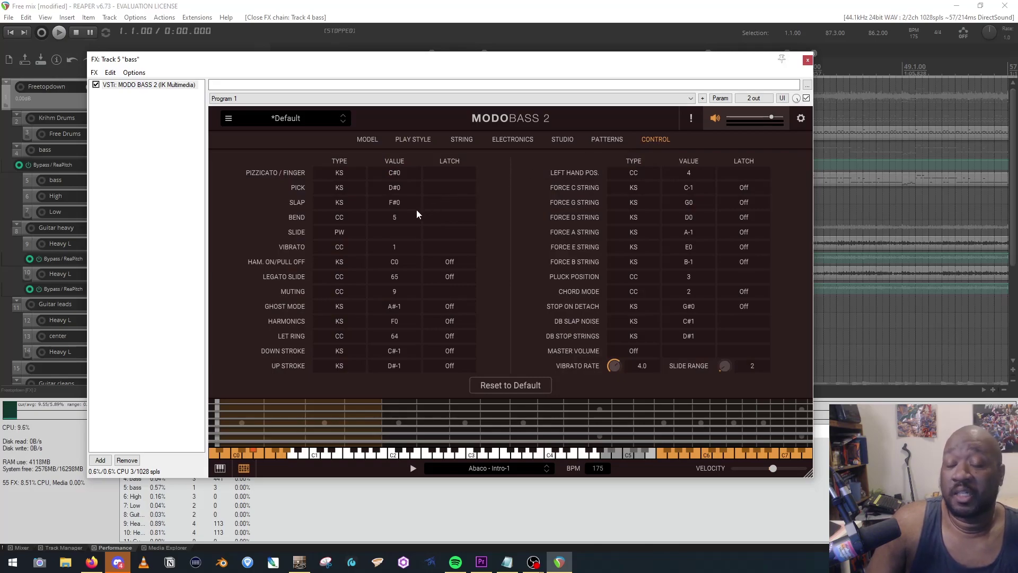
click(404, 140)
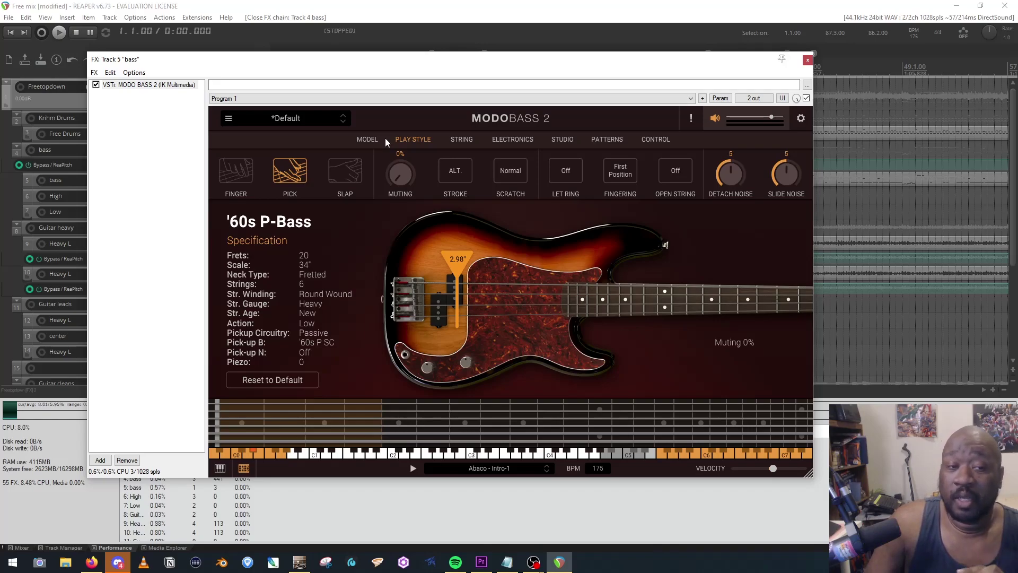
click(449, 141)
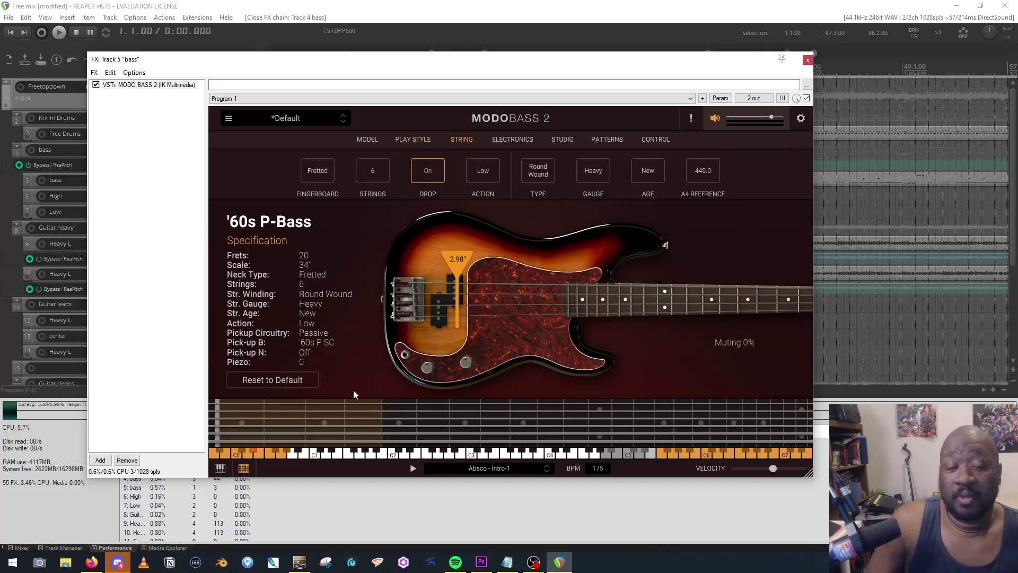
click(215, 443)
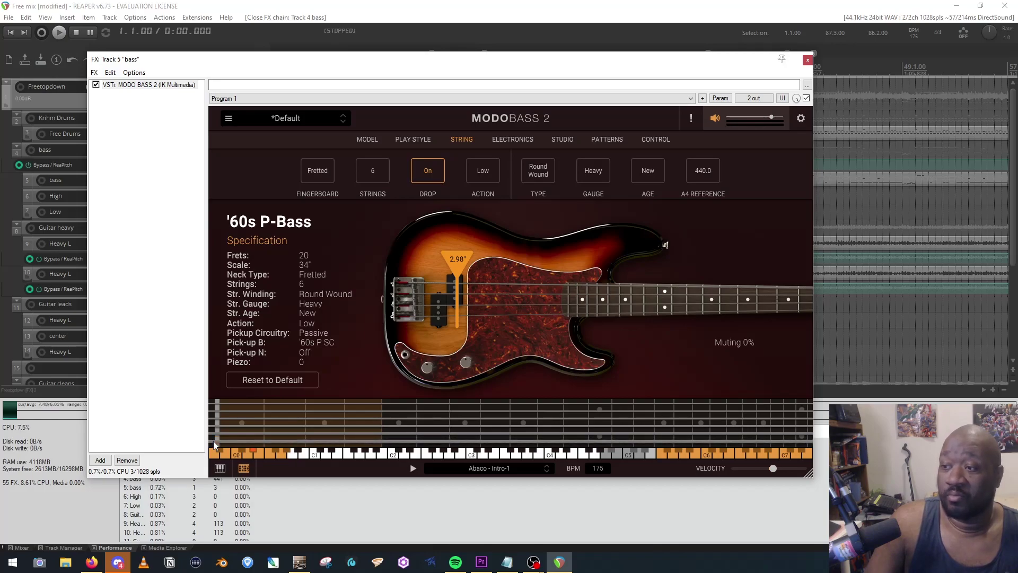
click(807, 60)
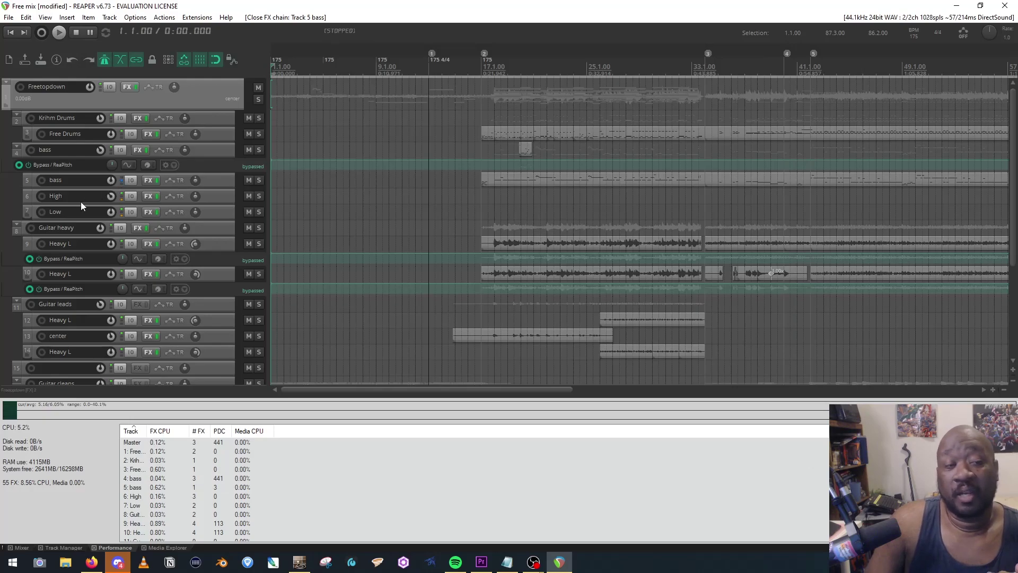
Step: Inspect the ReaEQ and ReaComp settings on the High and Low bass tracks
click(214, 199)
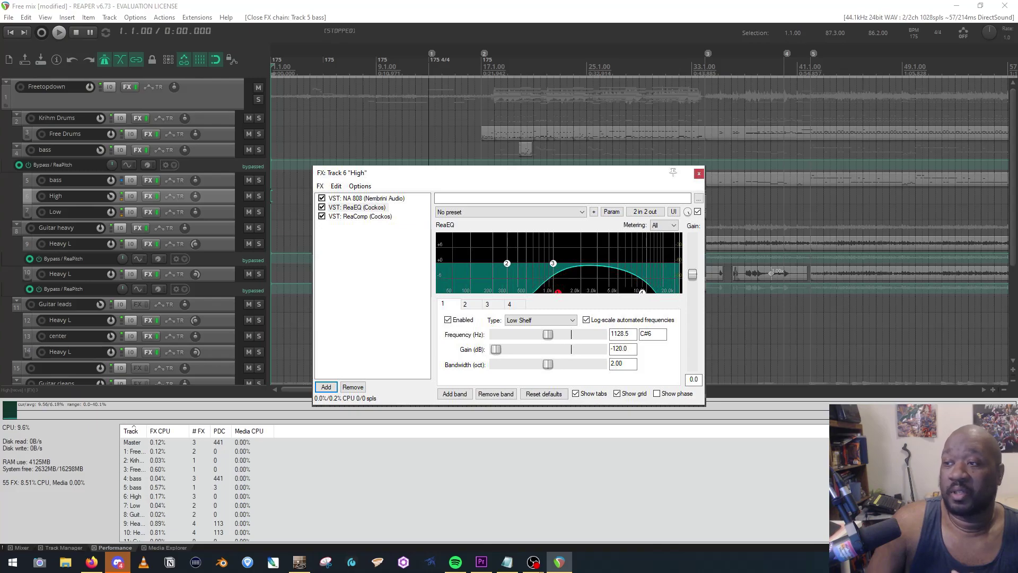
key(Escape)
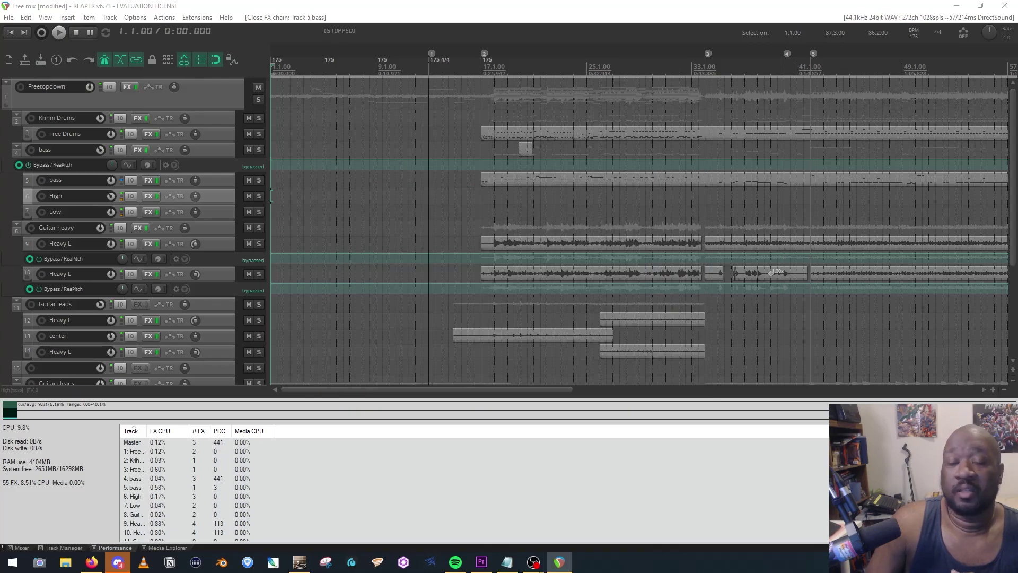
key(shift+f)
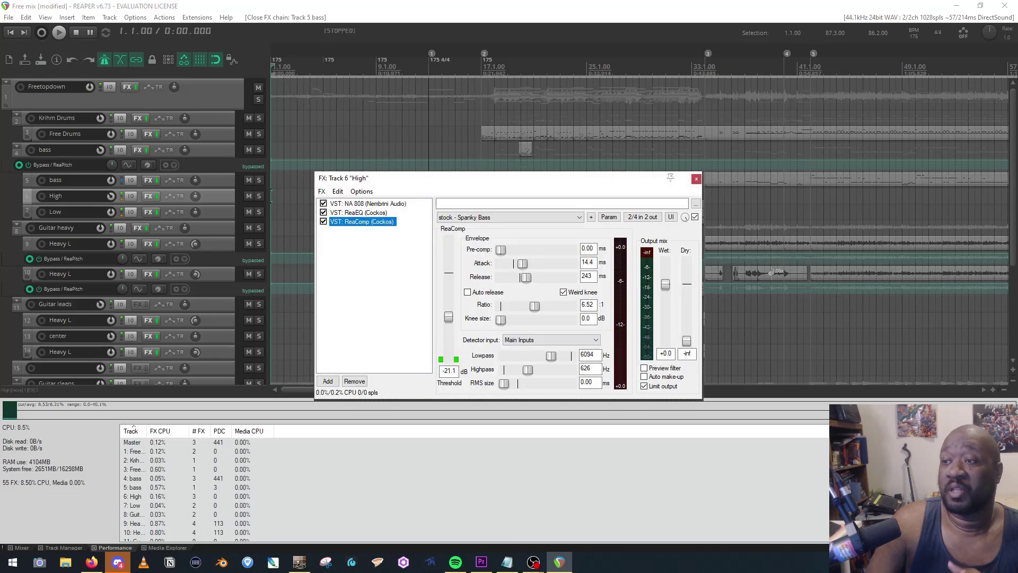
key(Escape)
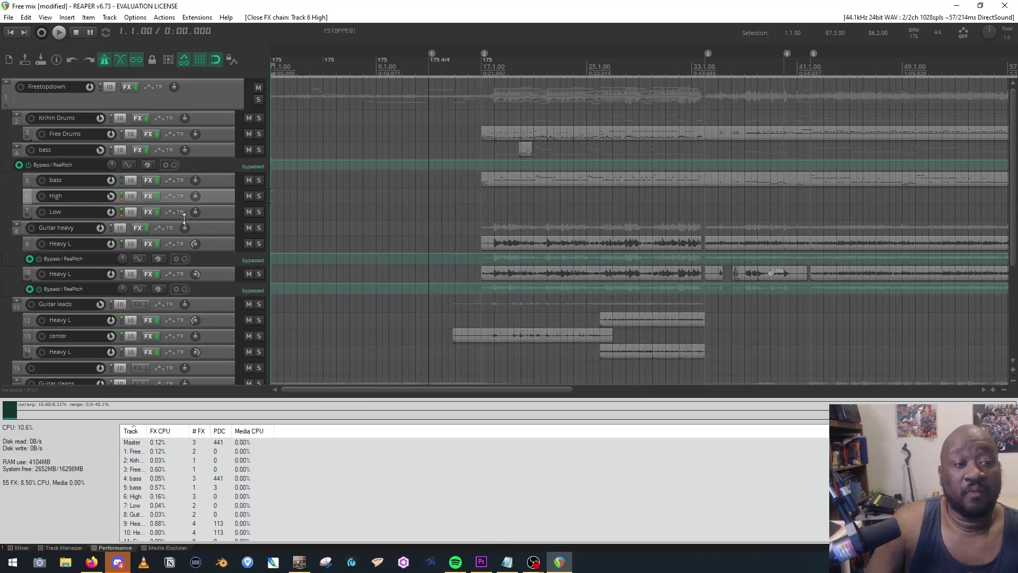
click(148, 212)
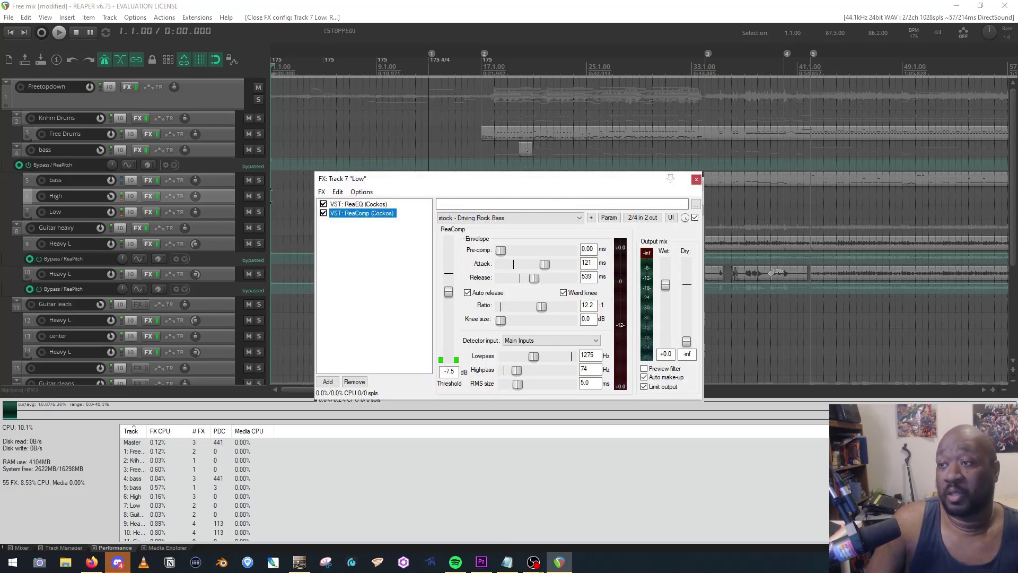
click(359, 203)
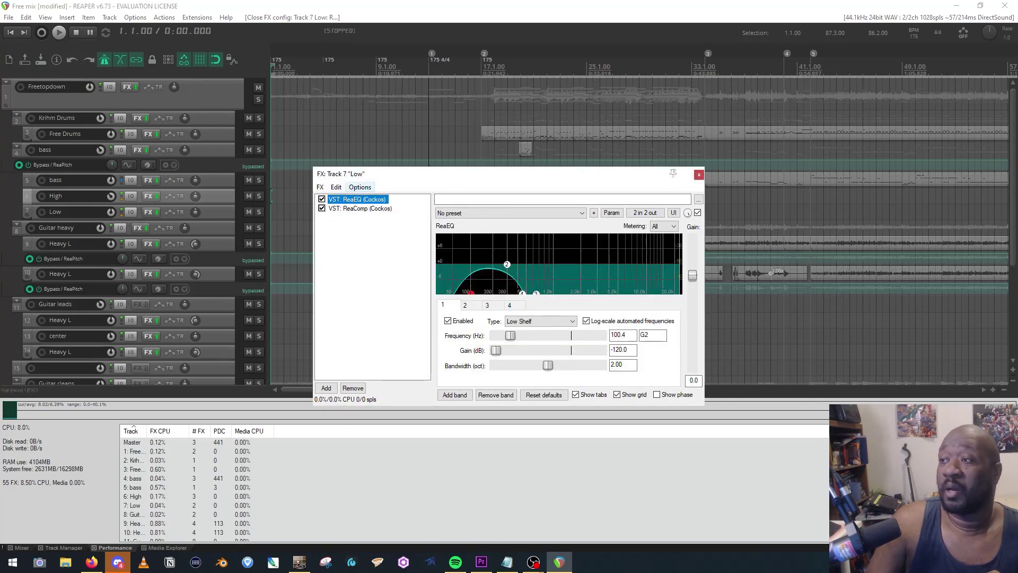
Step: Solo the bass folder and listen to it from bar 18 and from bar 25
click(224, 151)
click(259, 150)
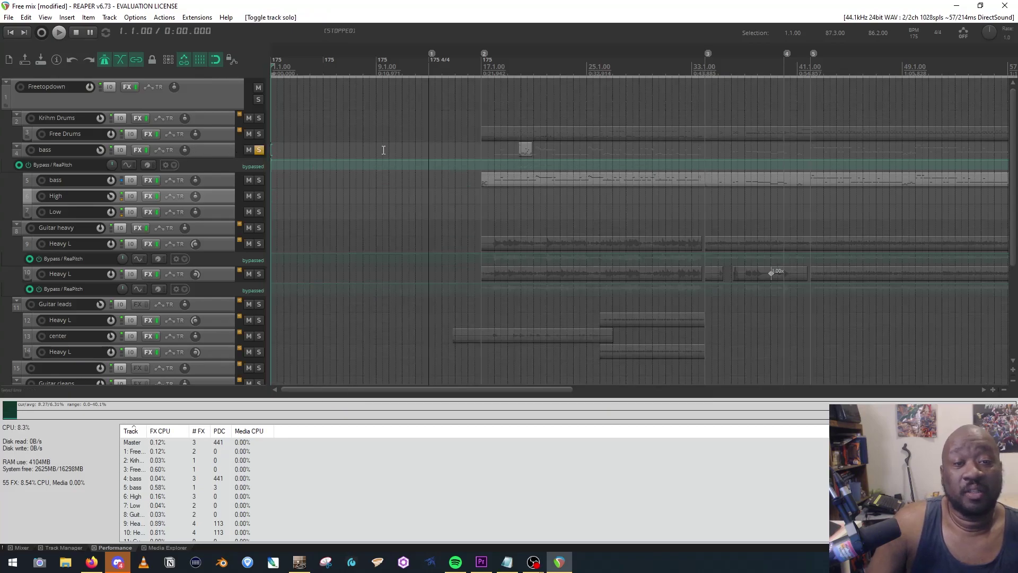
click(495, 155)
key(space)
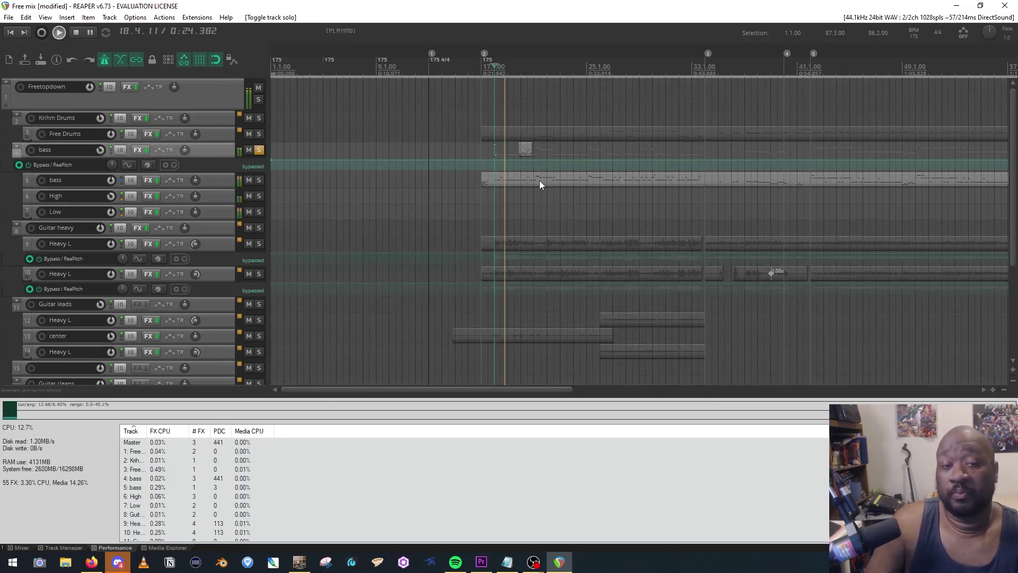
key(space)
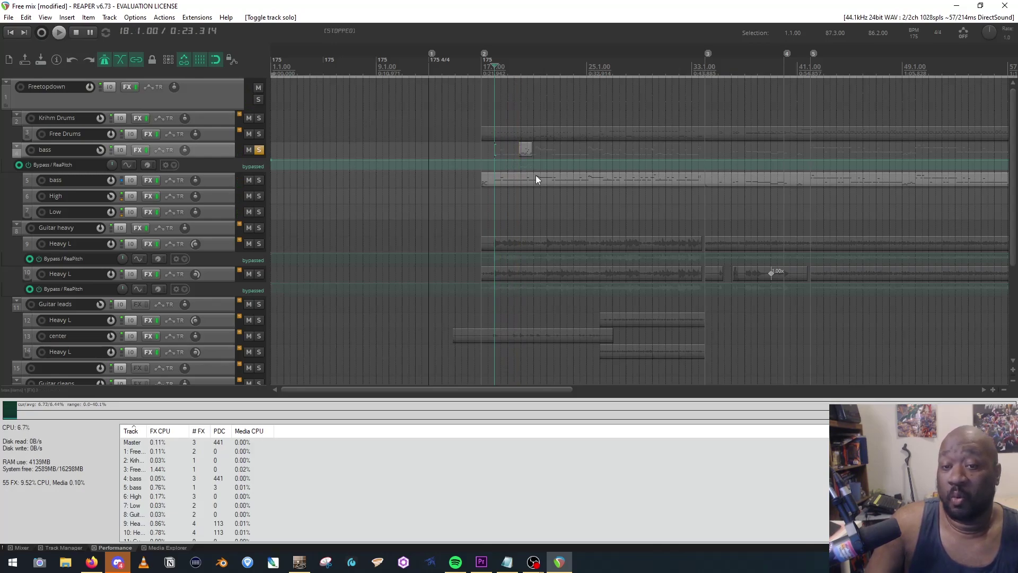
click(588, 155)
key(space)
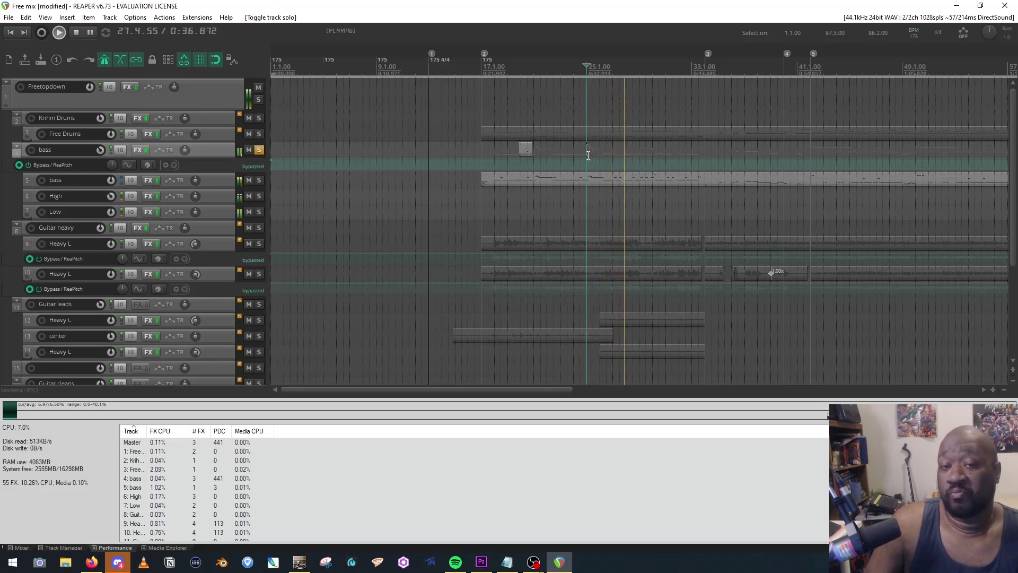
key(space)
Step: Open the Synth track's SINE Player and look through its SINEfactory library of free instruments
scroll(169, 265, down, 5)
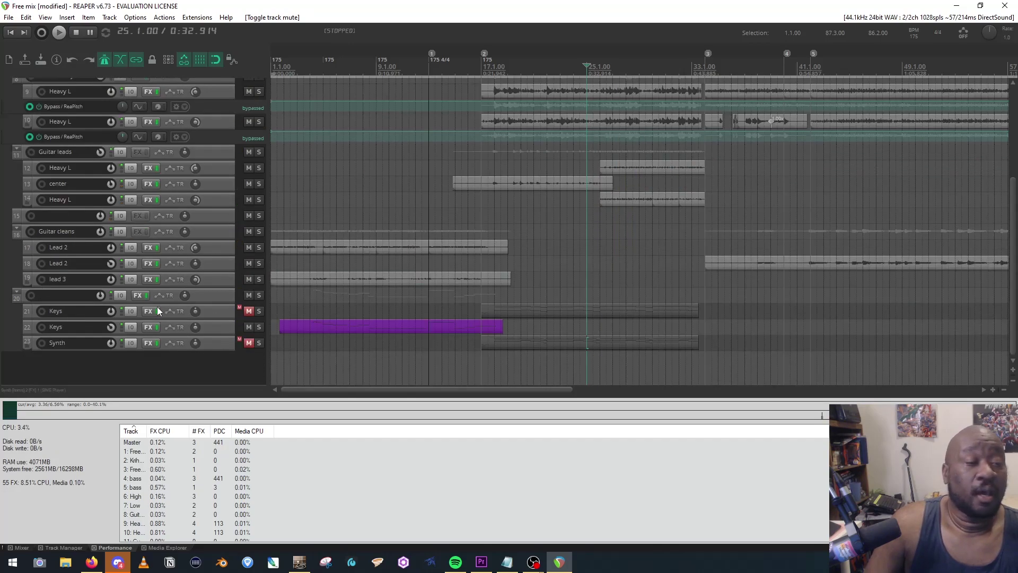
click(149, 344)
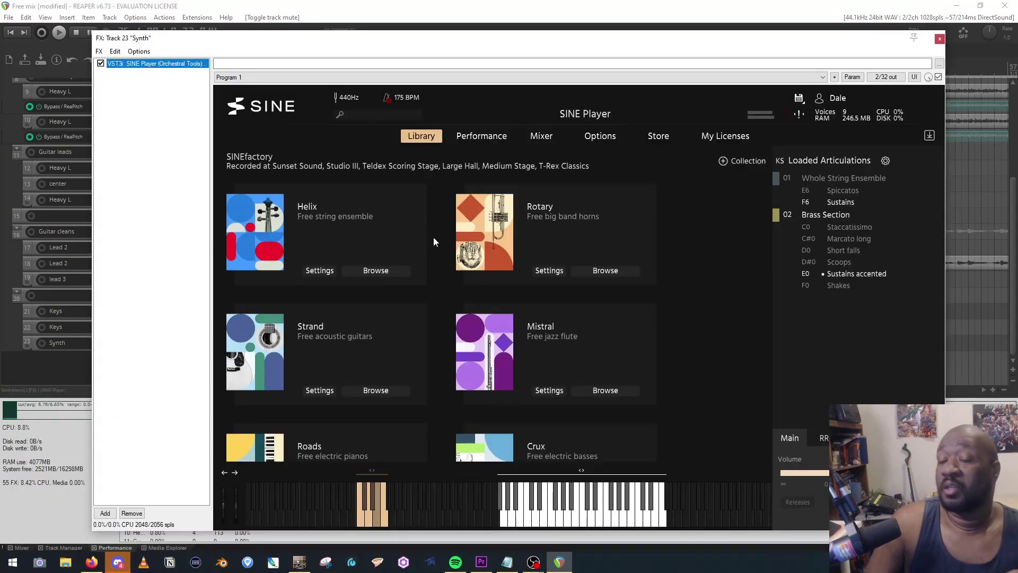
scroll(435, 242, down, 3)
scroll(436, 242, up, 1)
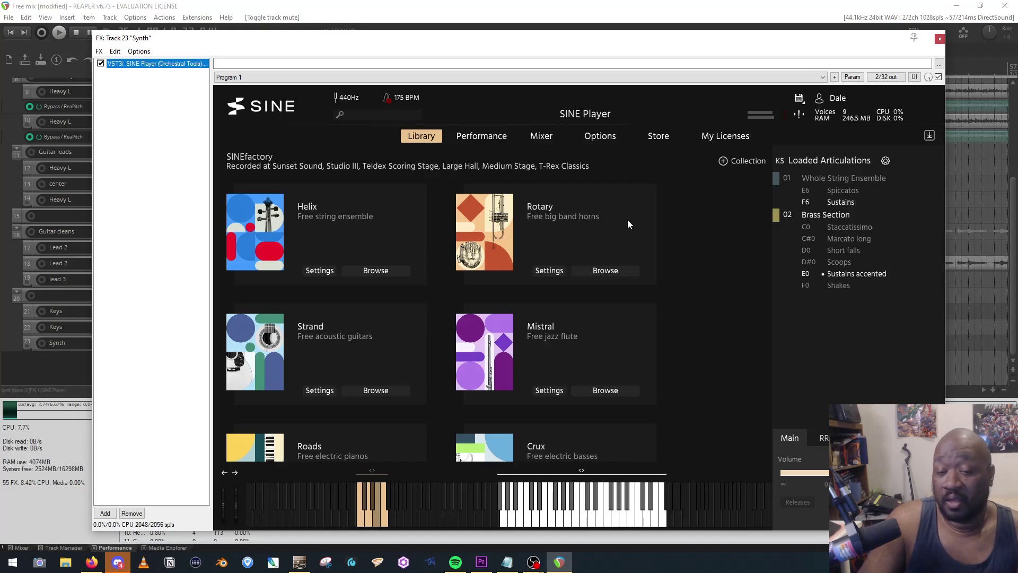
Step: Browse the remaining SINEfactory instruments, check the Crux library's location options, and close the Synth track's effects window
scroll(693, 422, down, 3)
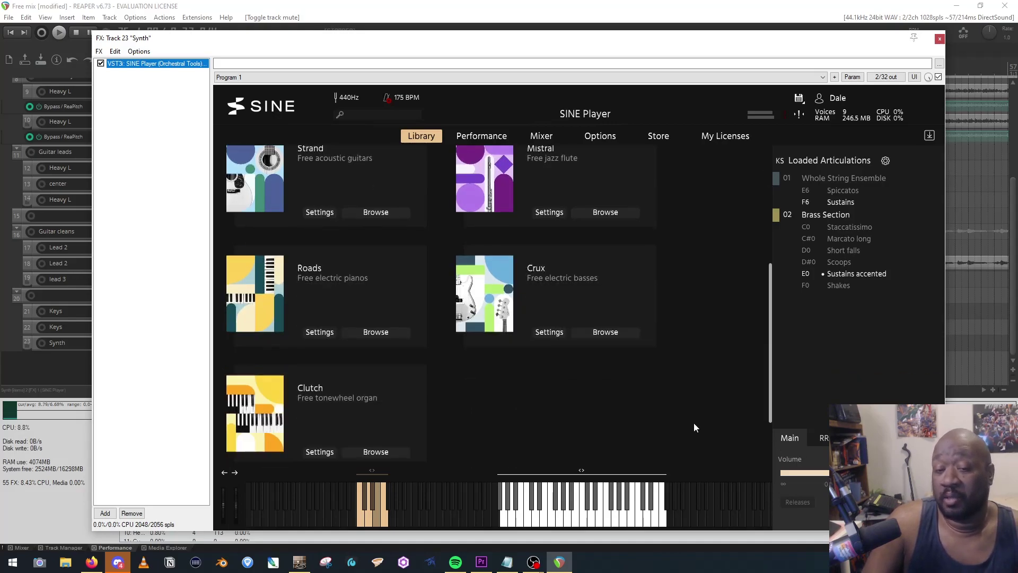
click(563, 335)
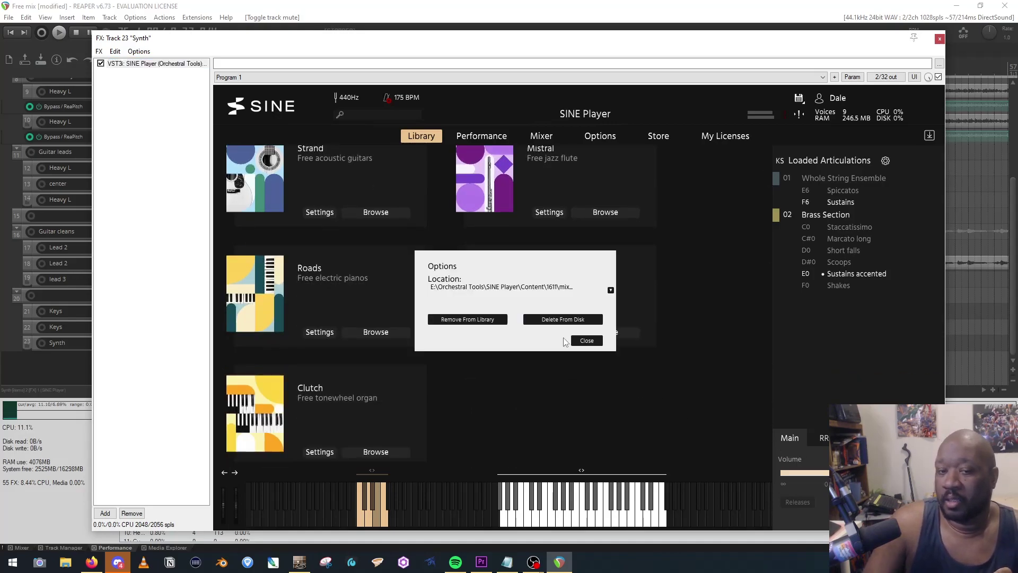
click(583, 340)
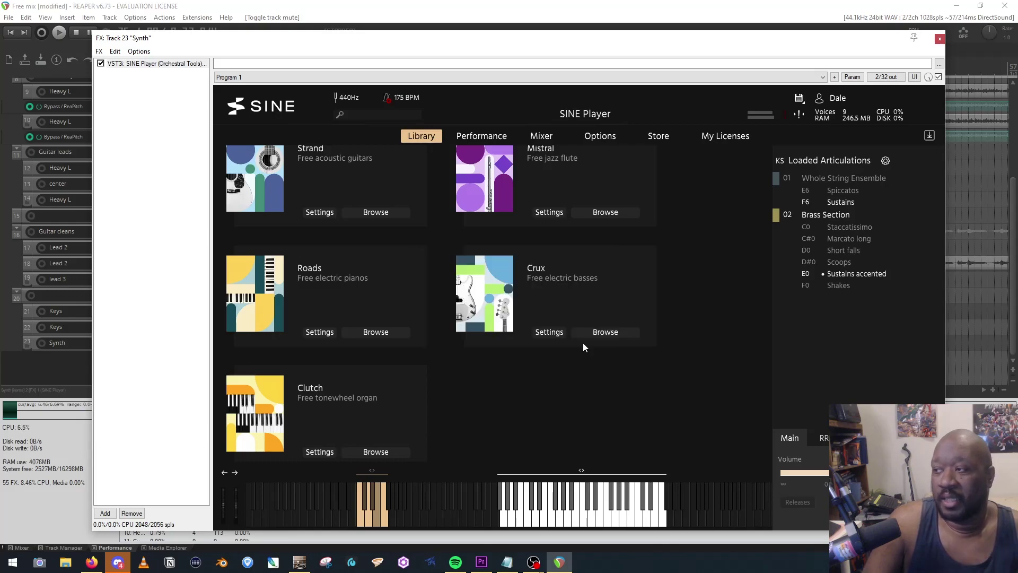
key(Escape)
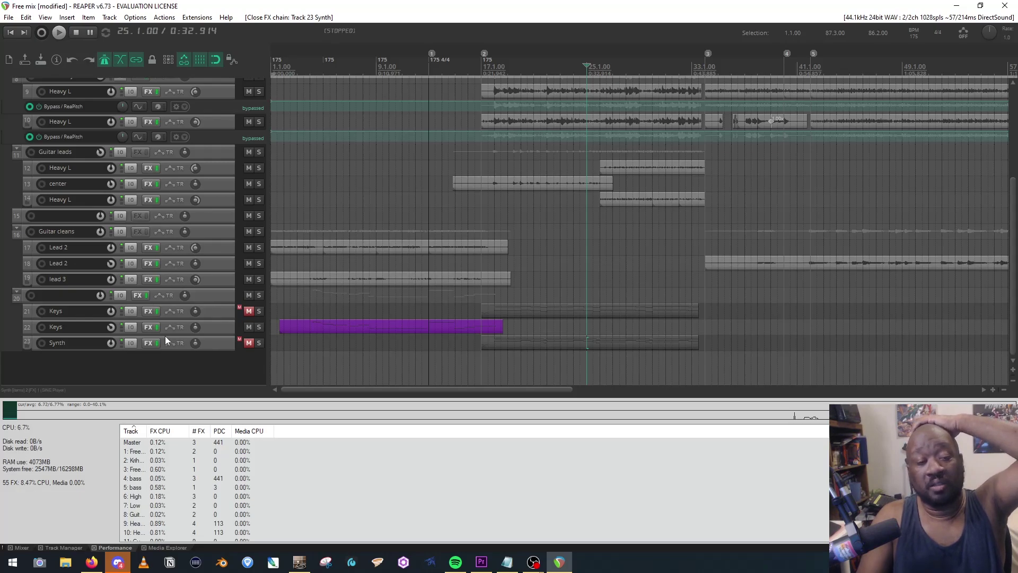
Step: Unmute the Keys track 21 briefly, mute it again, and look over the track list
click(247, 311)
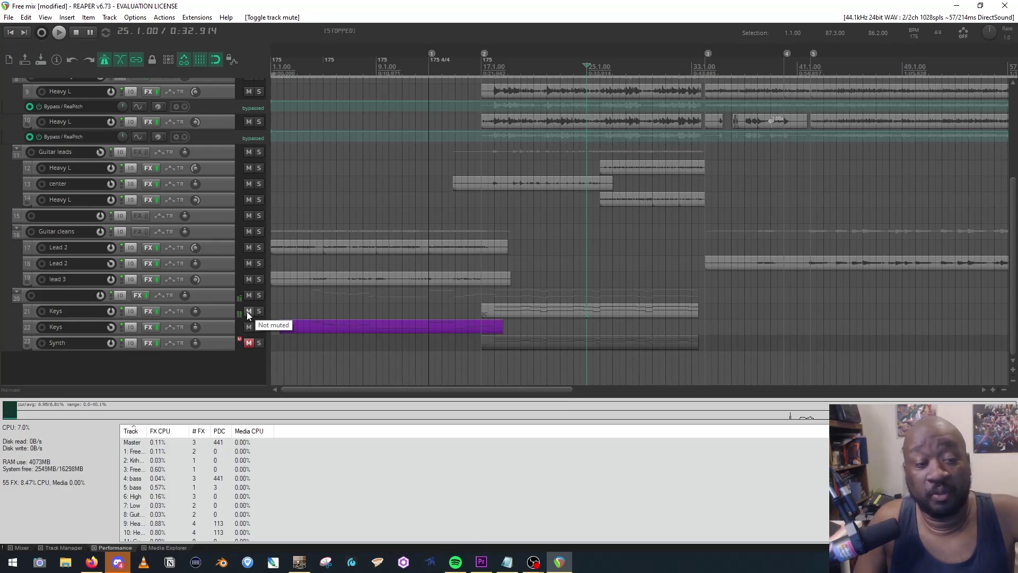
click(248, 310)
scroll(206, 291, up, 5)
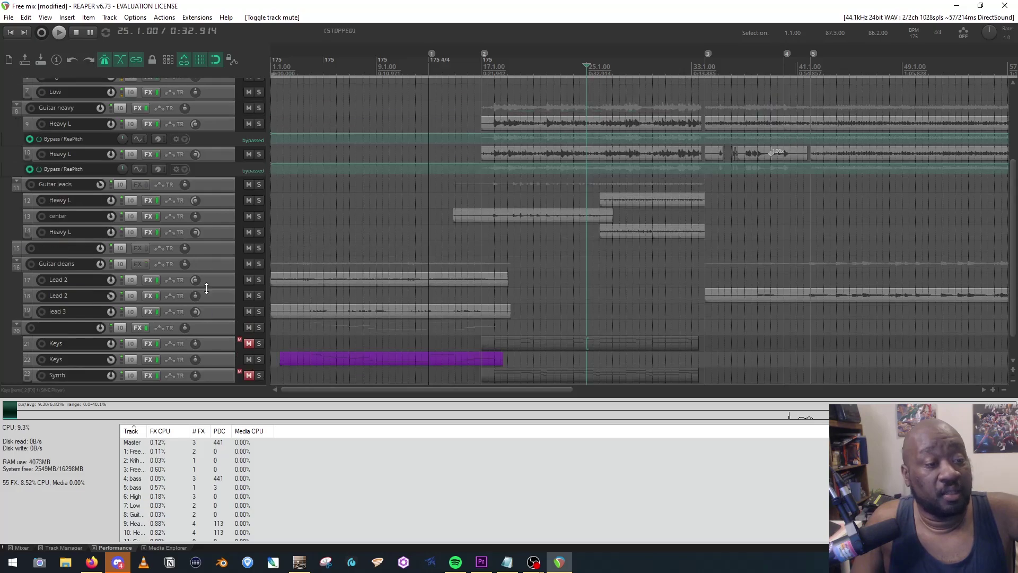
scroll(174, 225, down, 2)
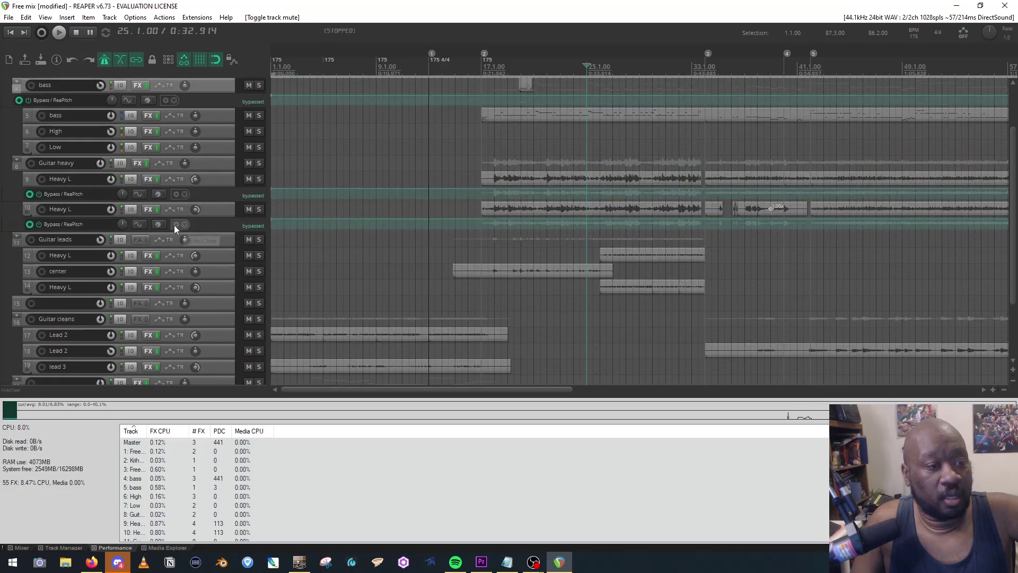
scroll(205, 237, down, 1)
scroll(220, 230, down, 1)
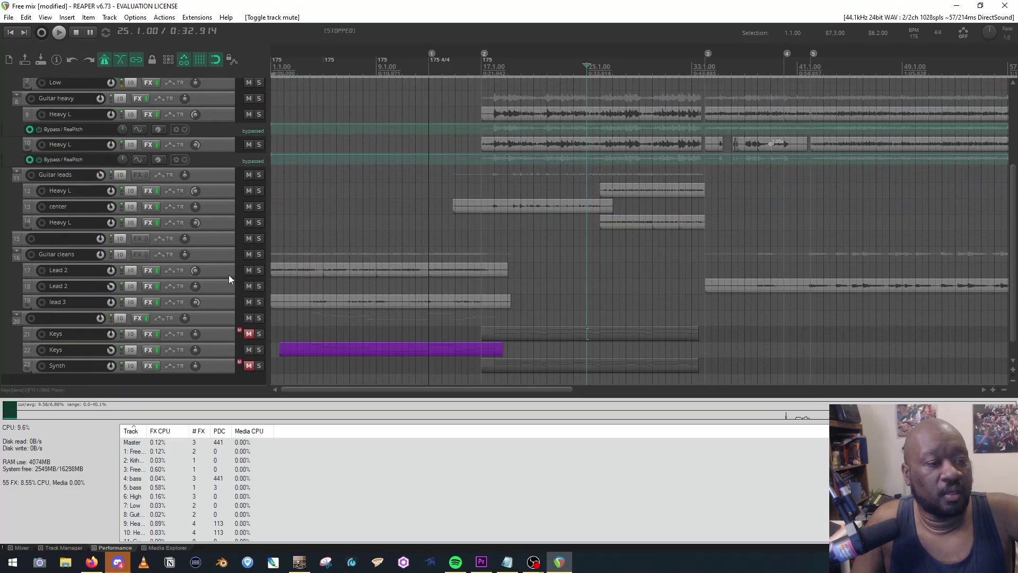
Step: Review the ReaGate, Ninja and Pulse cabinet plug-ins on the Heavy L guitar track 9, and close its effects chain
scroll(199, 202, up, 4)
click(148, 244)
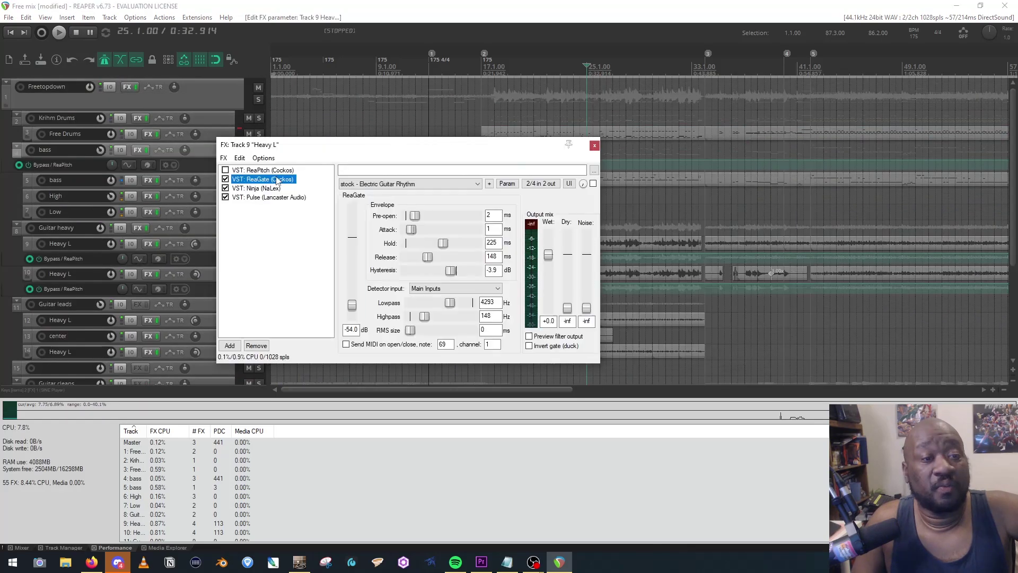
click(266, 189)
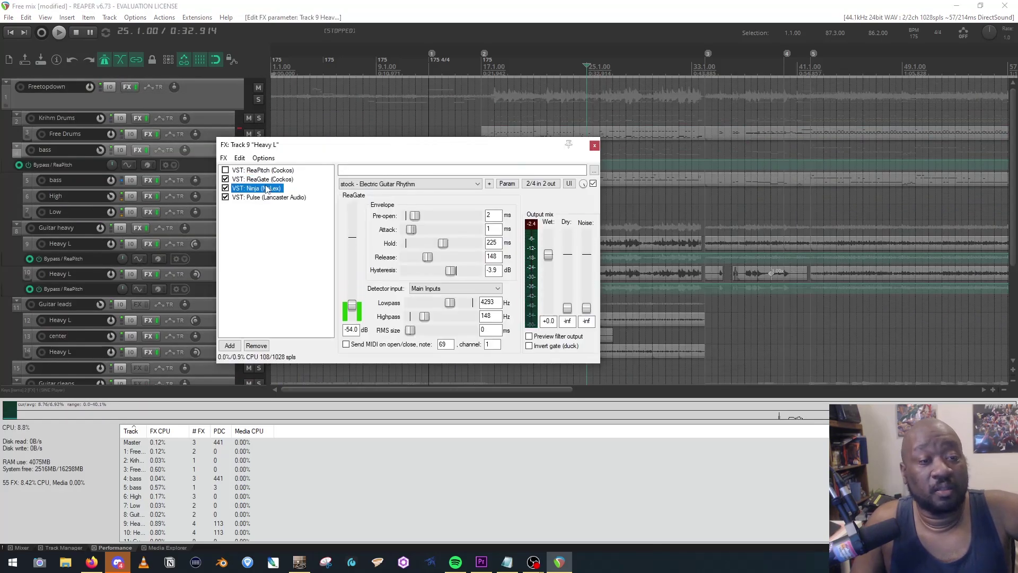
click(253, 198)
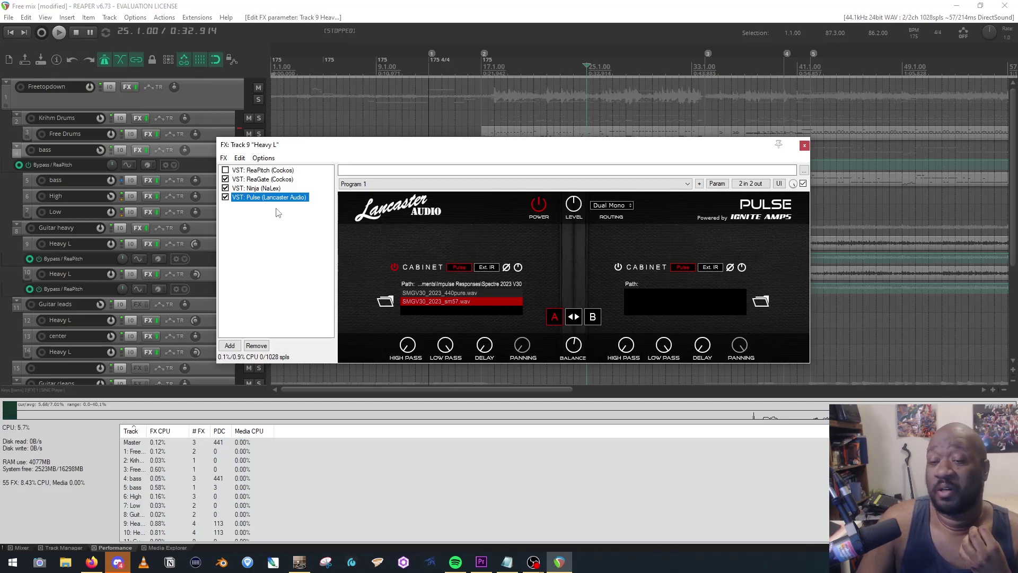
click(287, 256)
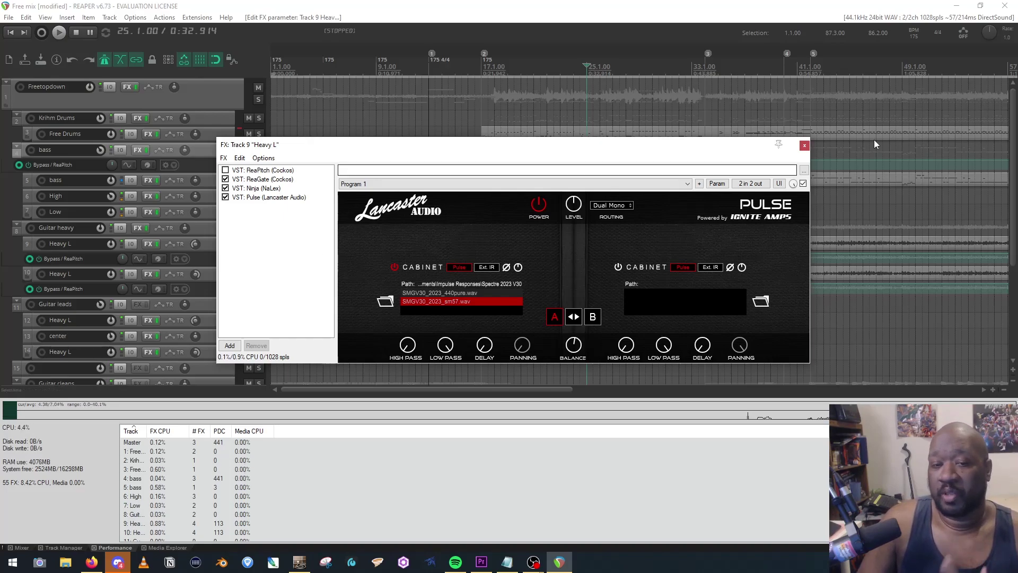
click(805, 145)
Step: Inspect the ReaEQ curves on the Guitar heavy folder and on the Heavy L lead track 12
scroll(170, 208, down, 3)
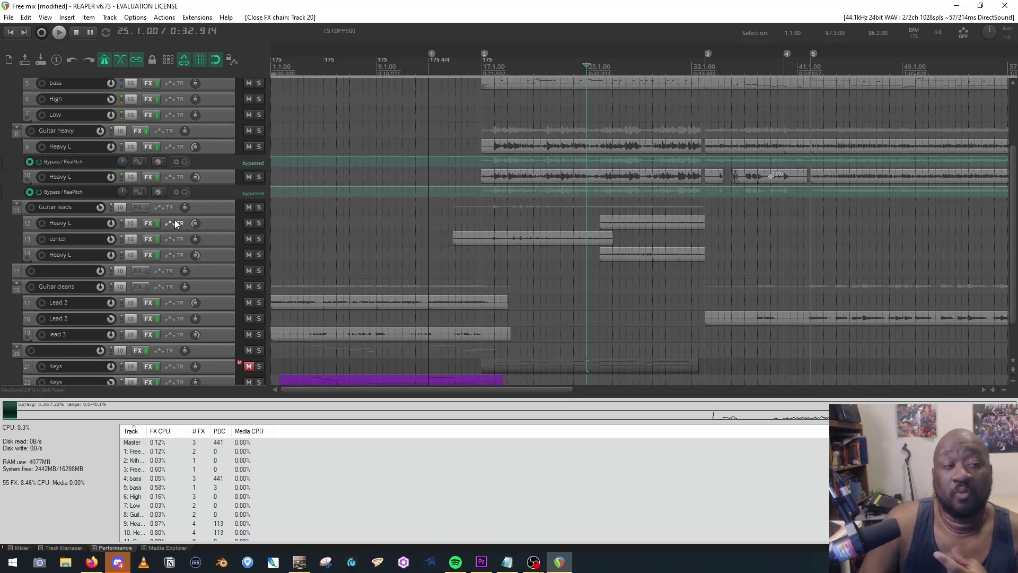
click(139, 131)
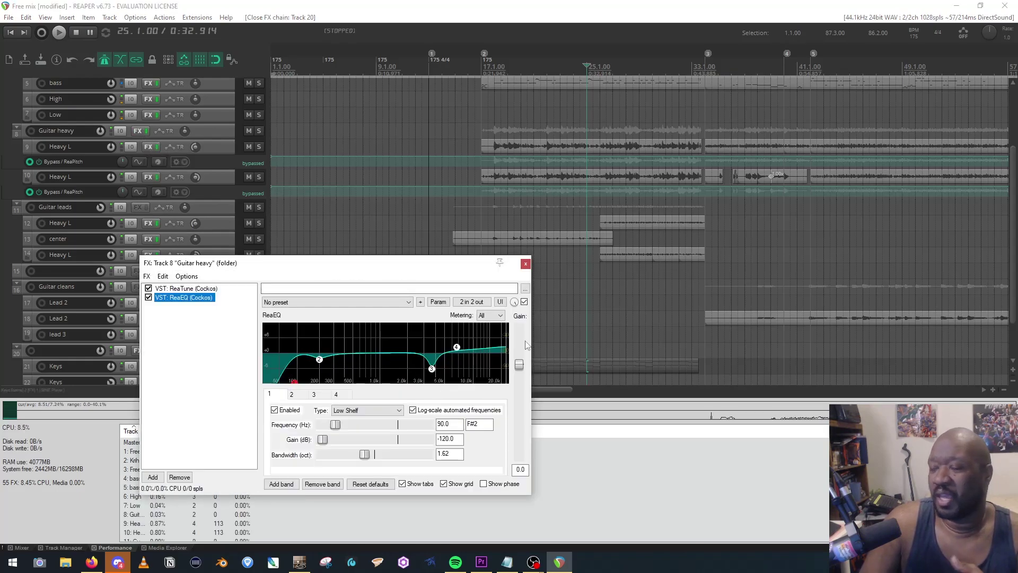
click(525, 263)
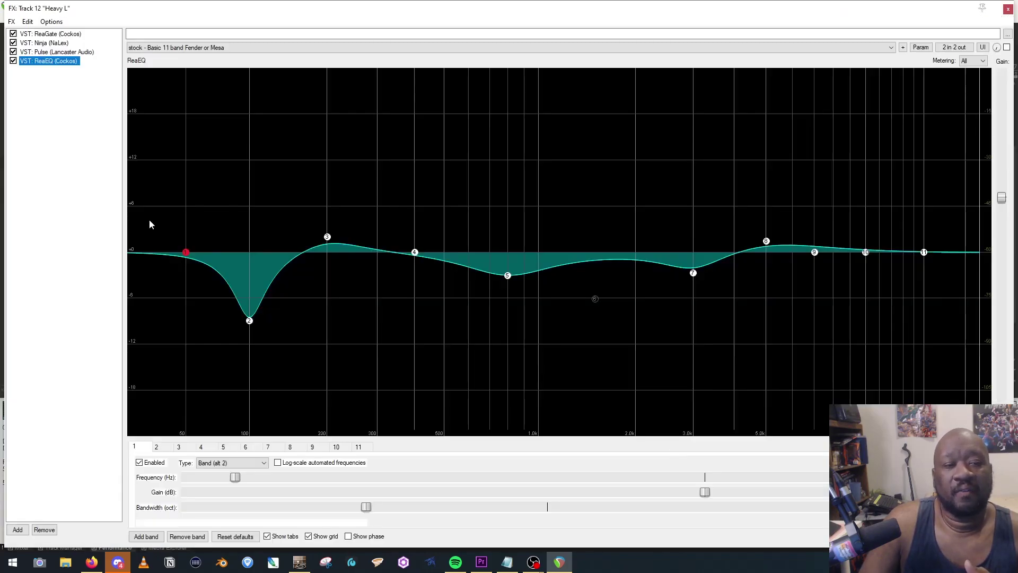
click(151, 223)
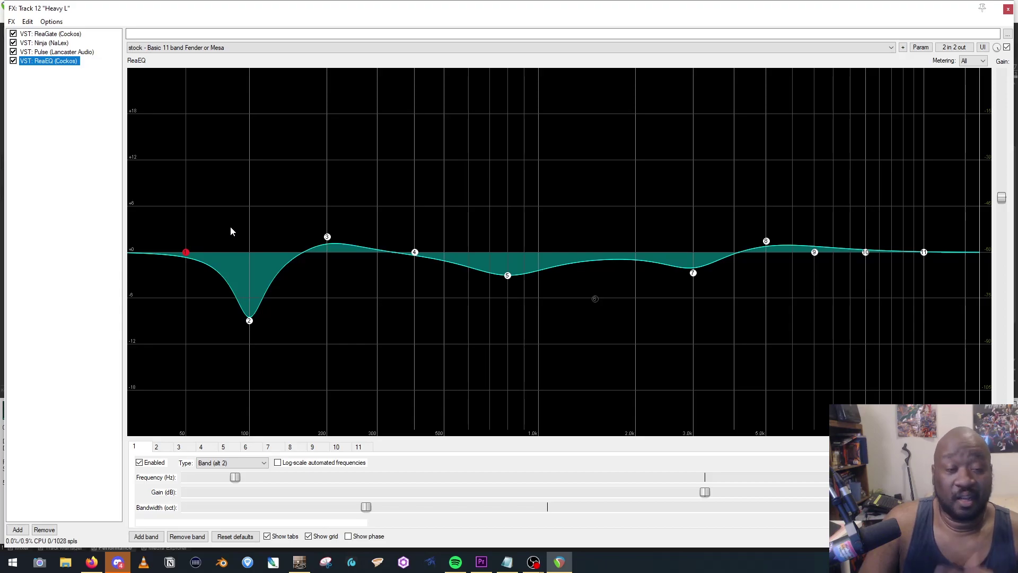
click(1008, 9)
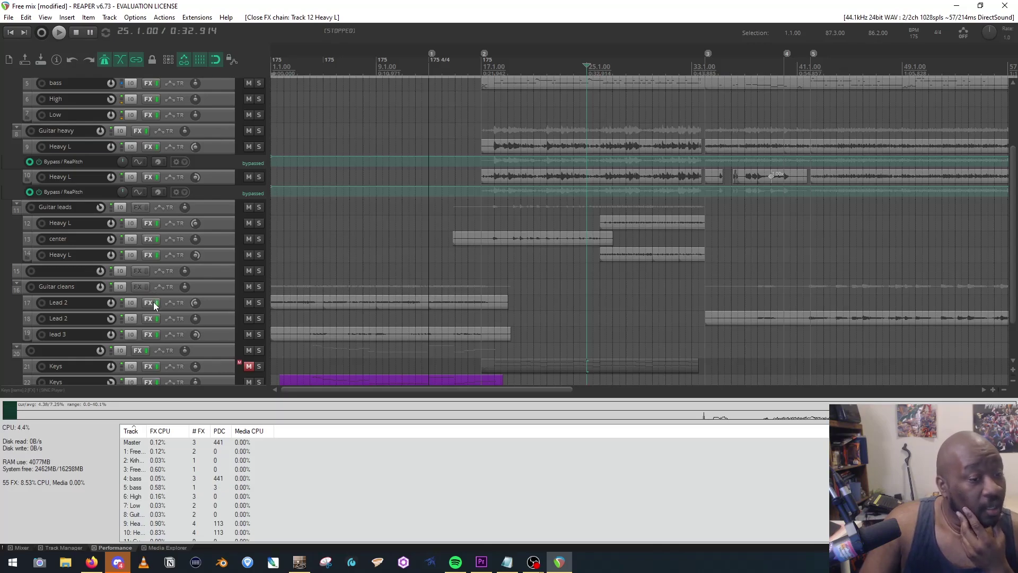
Step: Check the effects lists of the clean guitar tracks Lead 2 and lead 3, viewing lead 3's ReaVerb settings
mouse_move(150, 302)
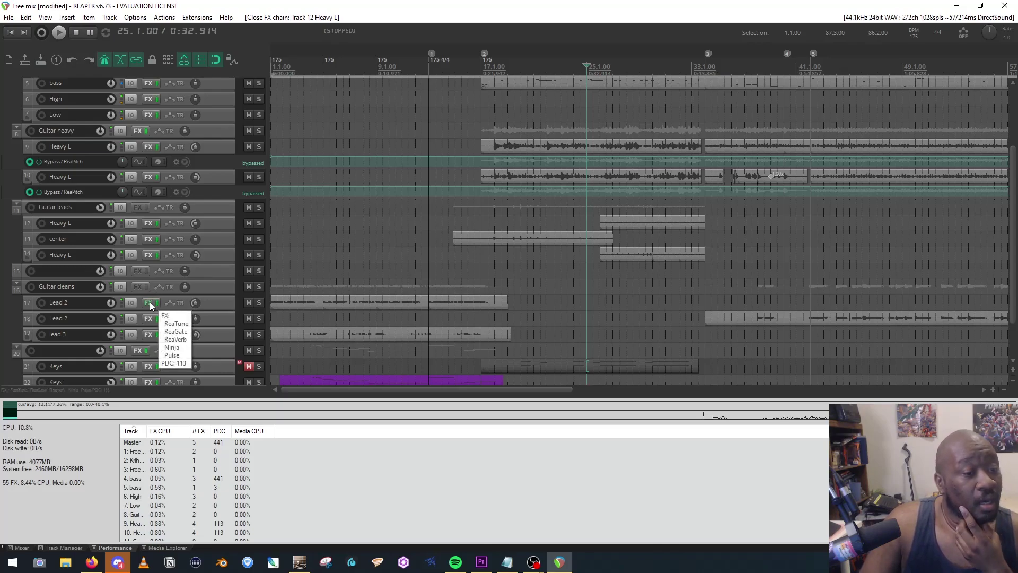
mouse_move(150, 327)
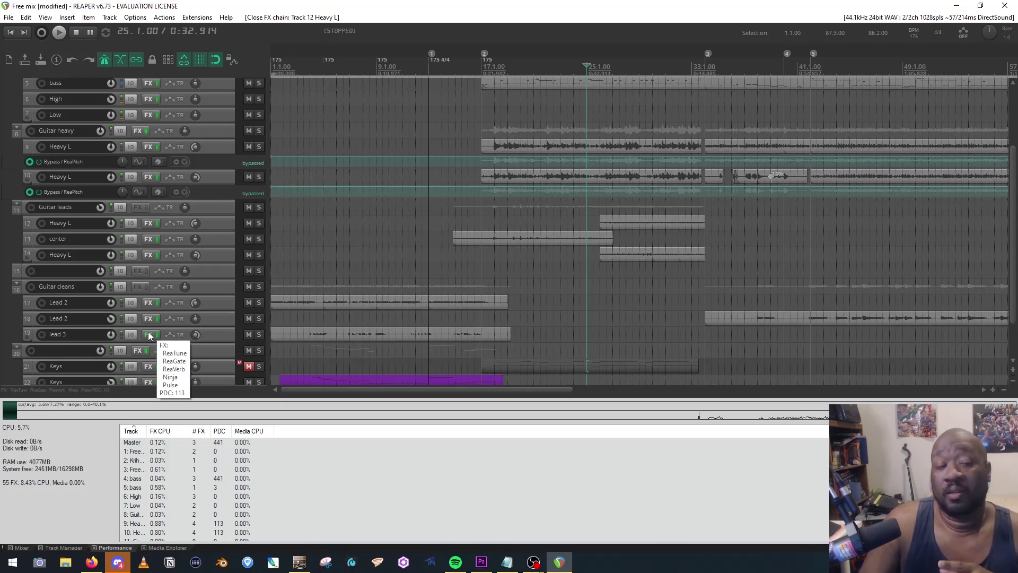
click(150, 335)
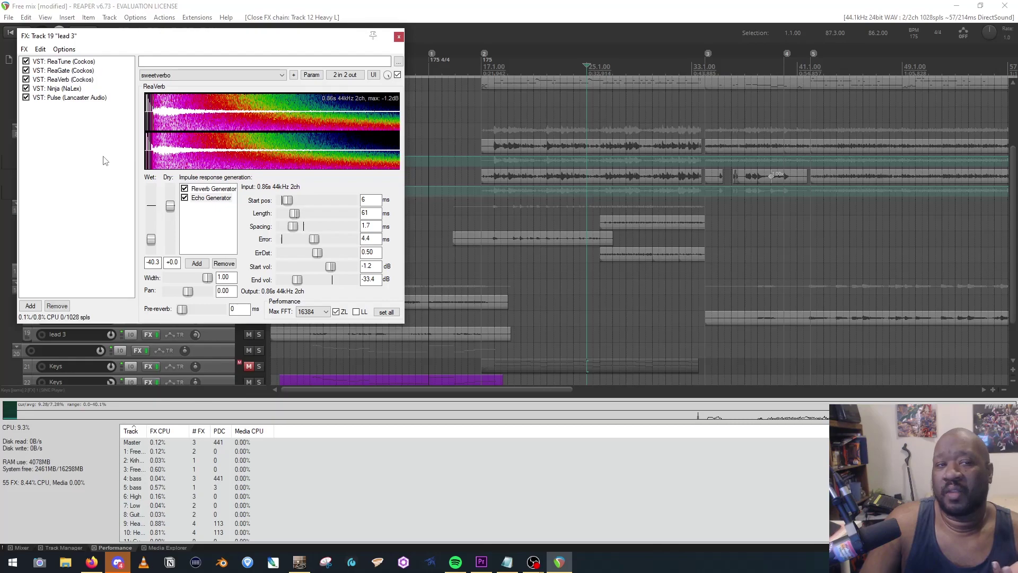
click(399, 36)
Step: Show the mixer and inspect the ReaXcomp, ReaEQ and ReaLimit plug-ins on the master track
scroll(168, 309, up, 5)
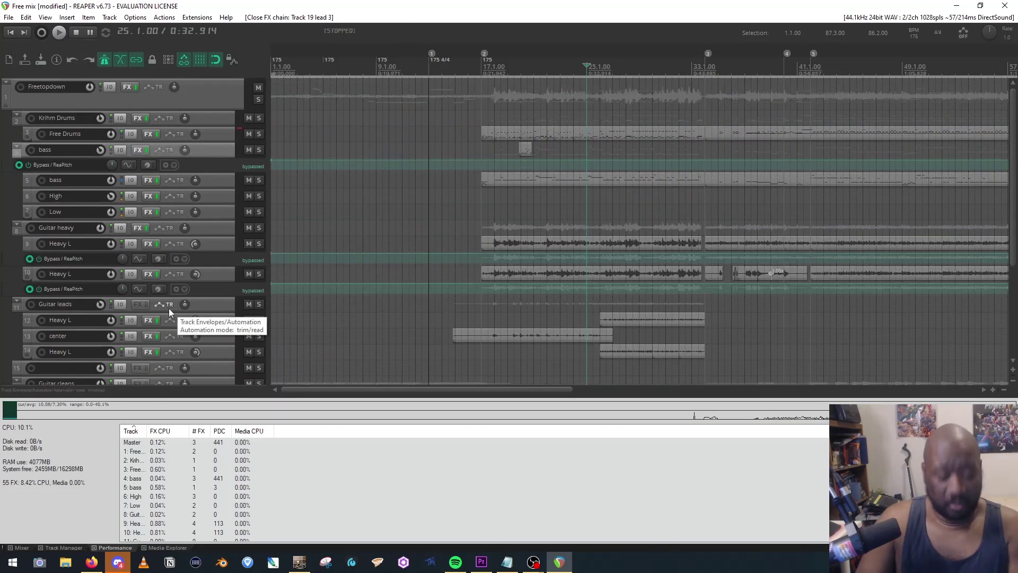
key(ctrl+m)
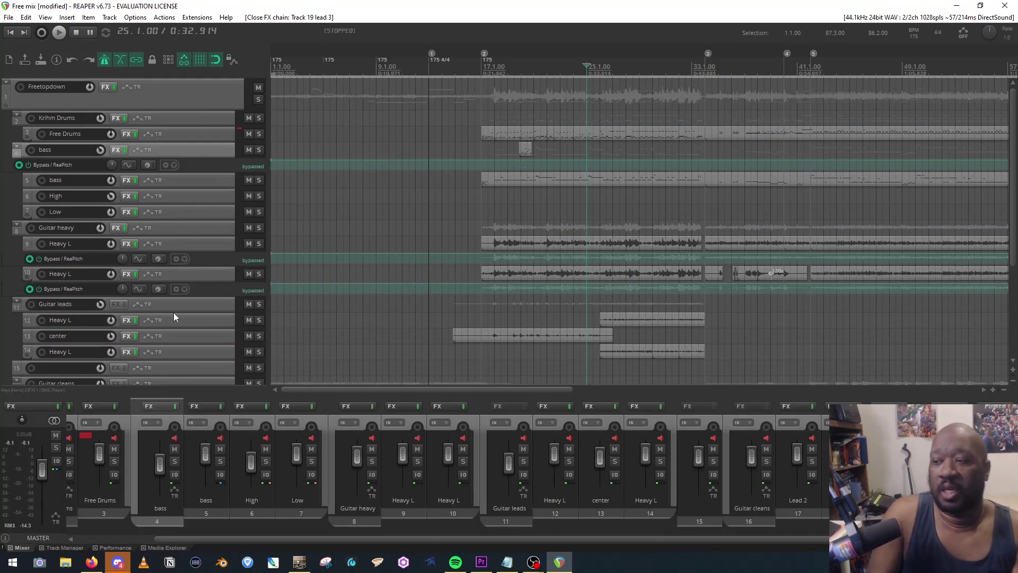
click(11, 406)
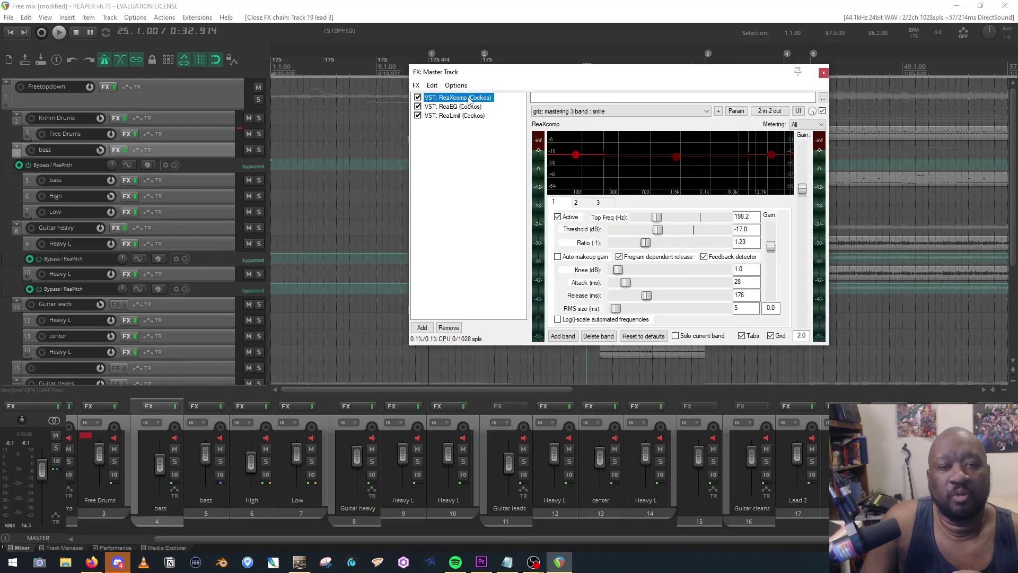
click(453, 108)
click(451, 117)
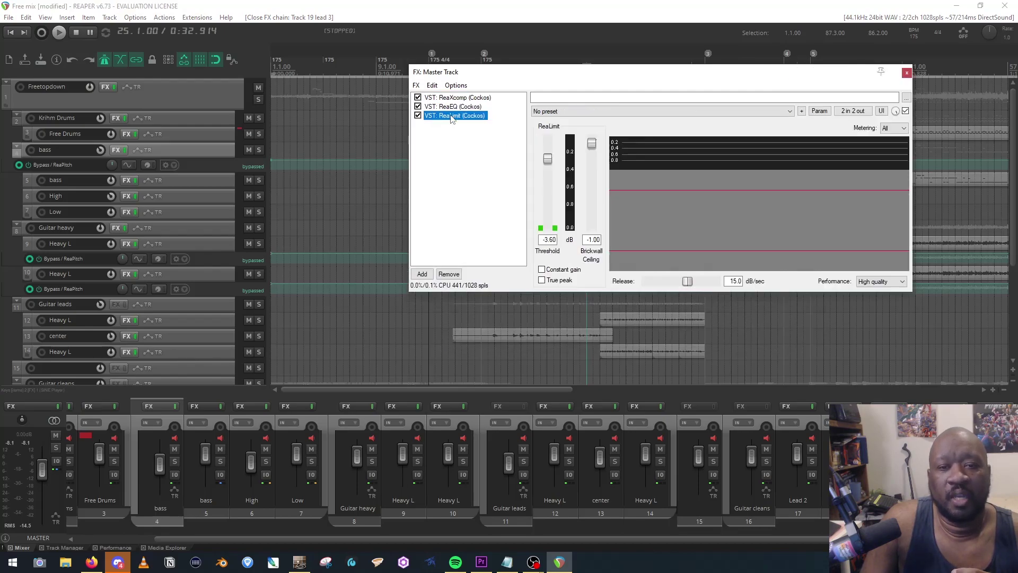